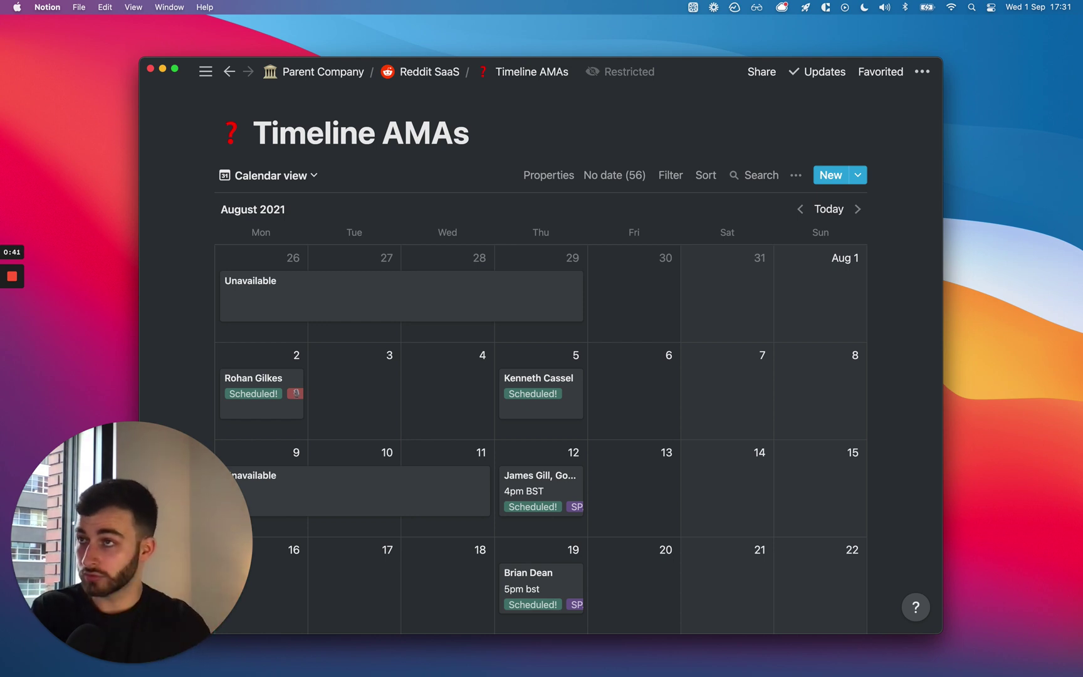
Bring Chrome's Google Analytics Audience Overview report forward and maximise its window.
key("super+Tab")
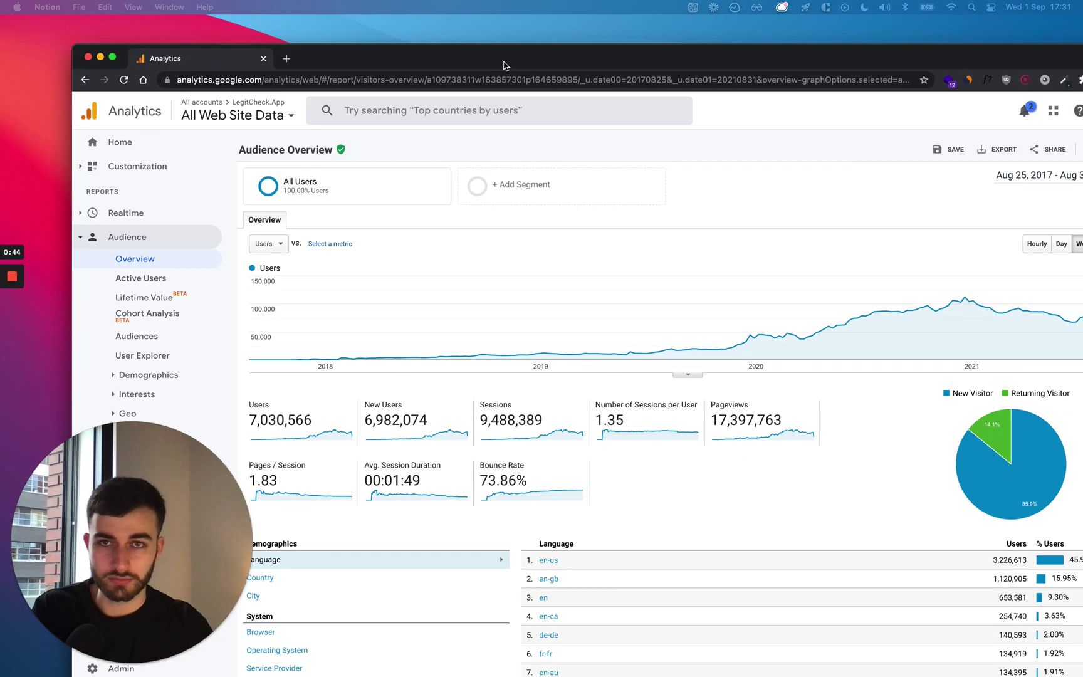
double_click(503, 61)
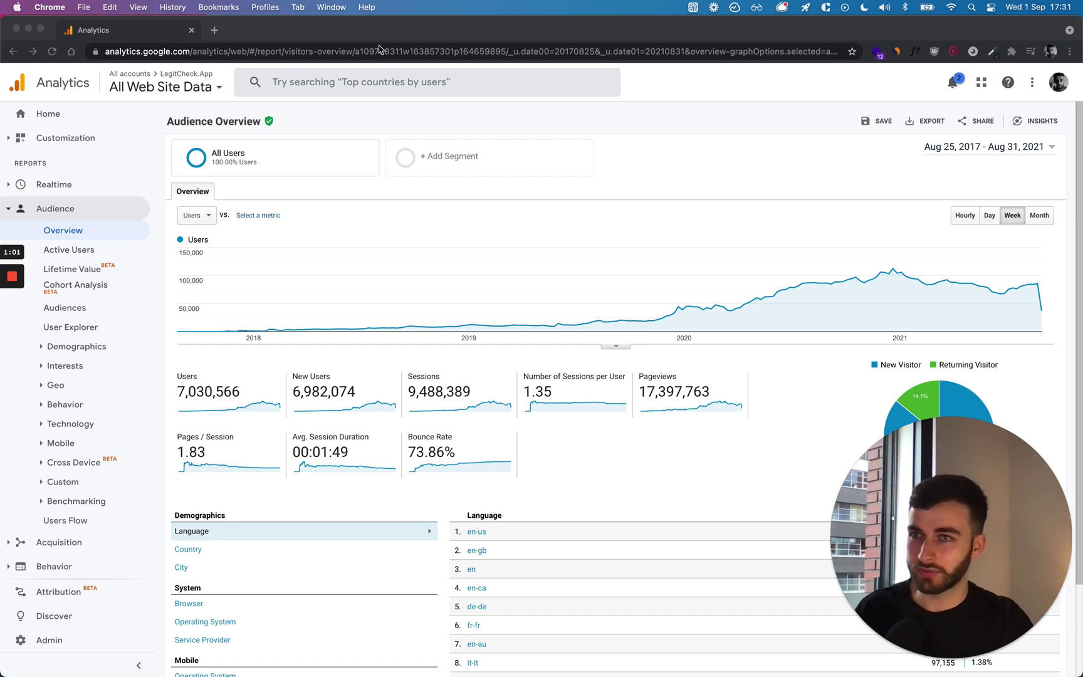
Check legitcheck.app's 87.11% Search traffic share, then return to the Notion Timeline AMAs calendar.
key("super+m")
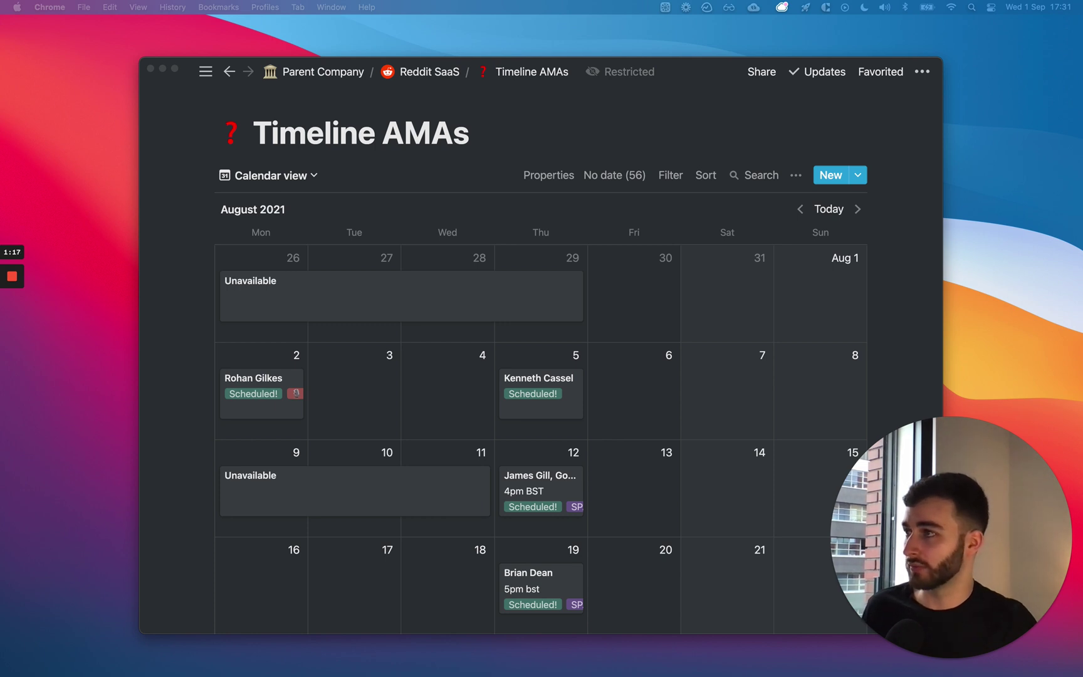
key("super+Tab")
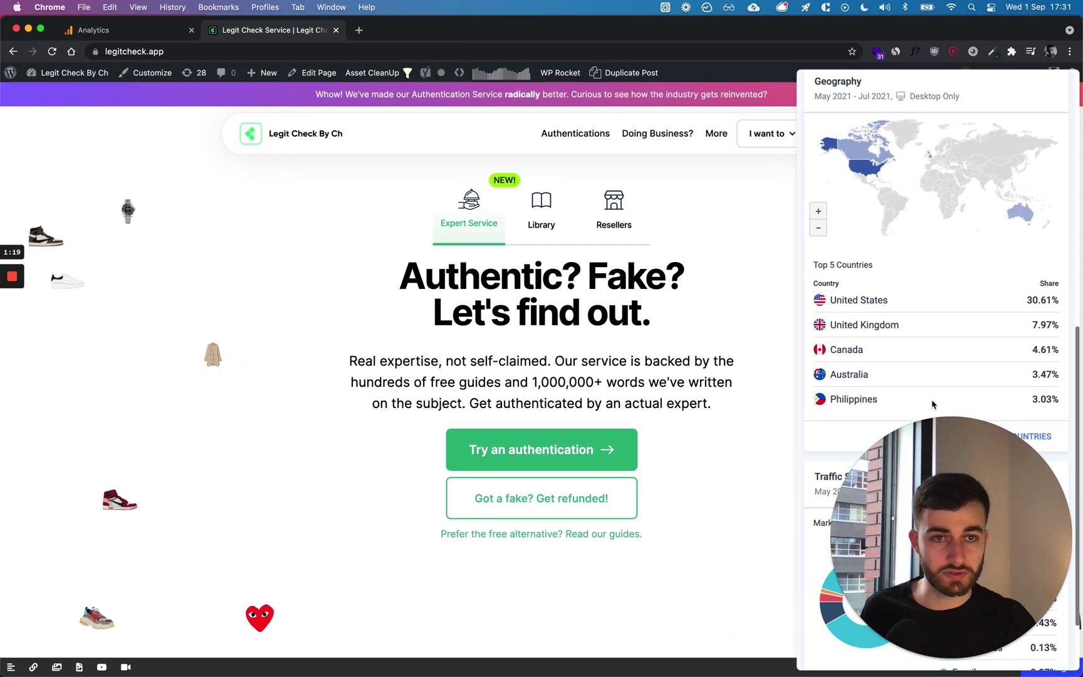
double_click(1038, 548)
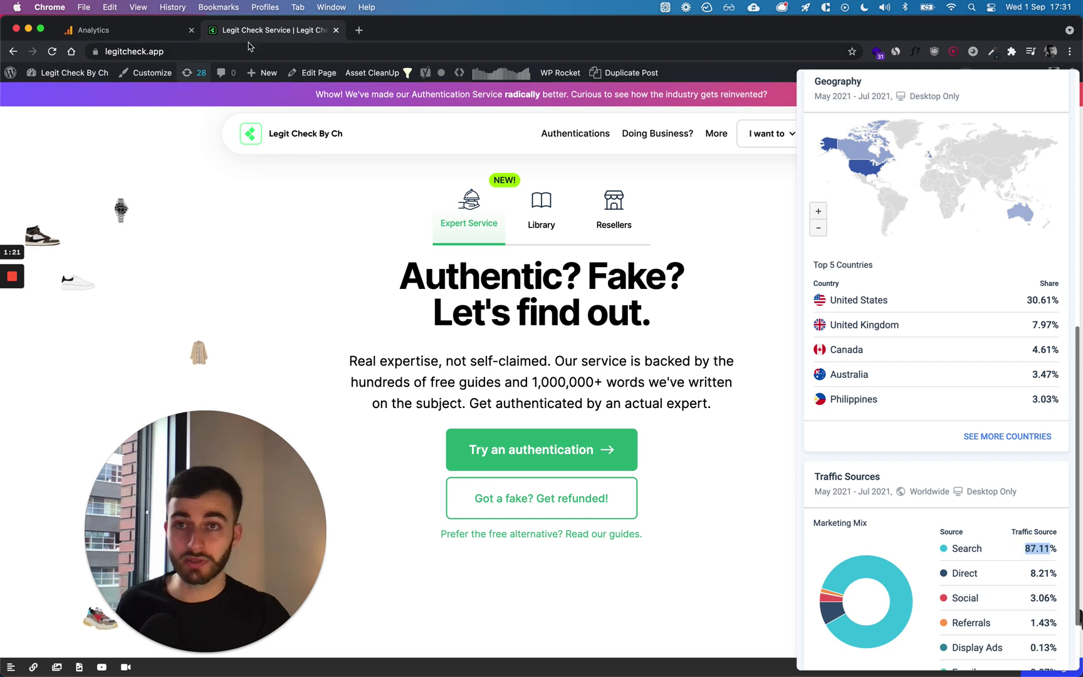
key("super+Tab")
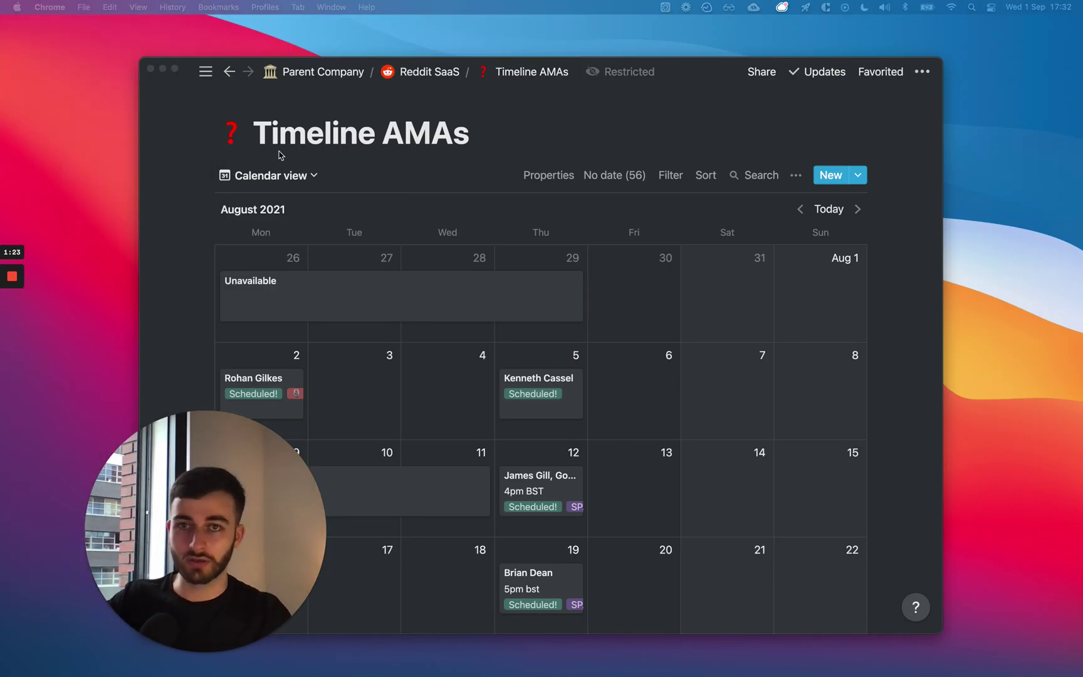
Activate Notion and open the Timeline AMAs page's Share settings.
left_click_drag(278, 543, 1023, 529)
left_click(680, 114)
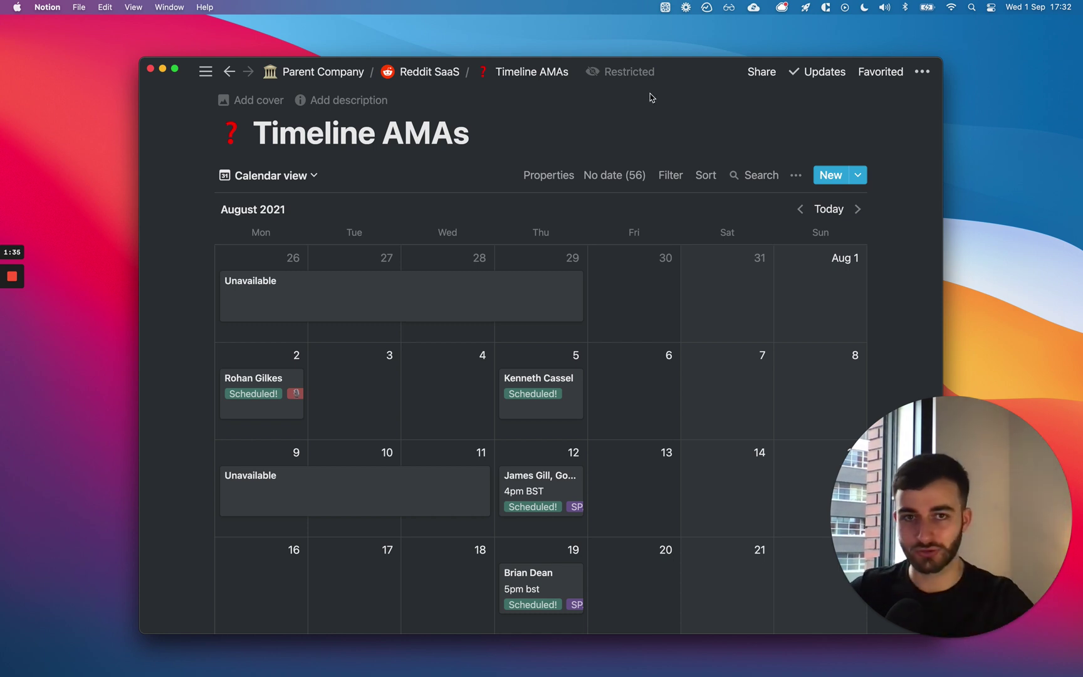
left_click(763, 74)
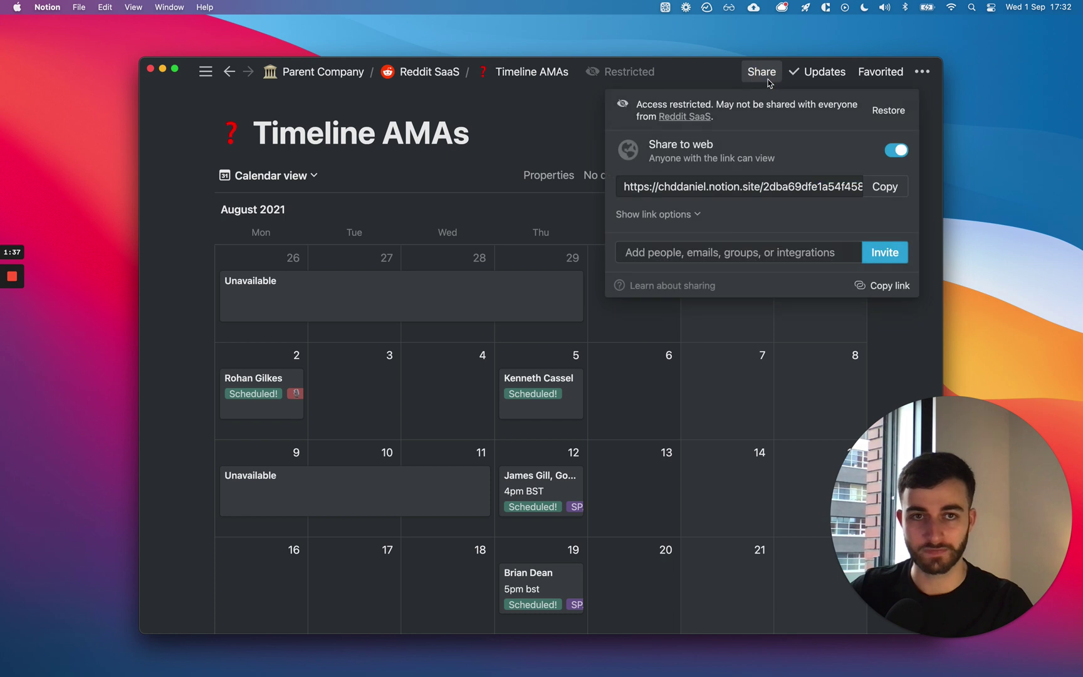
mouse_move(804, 146)
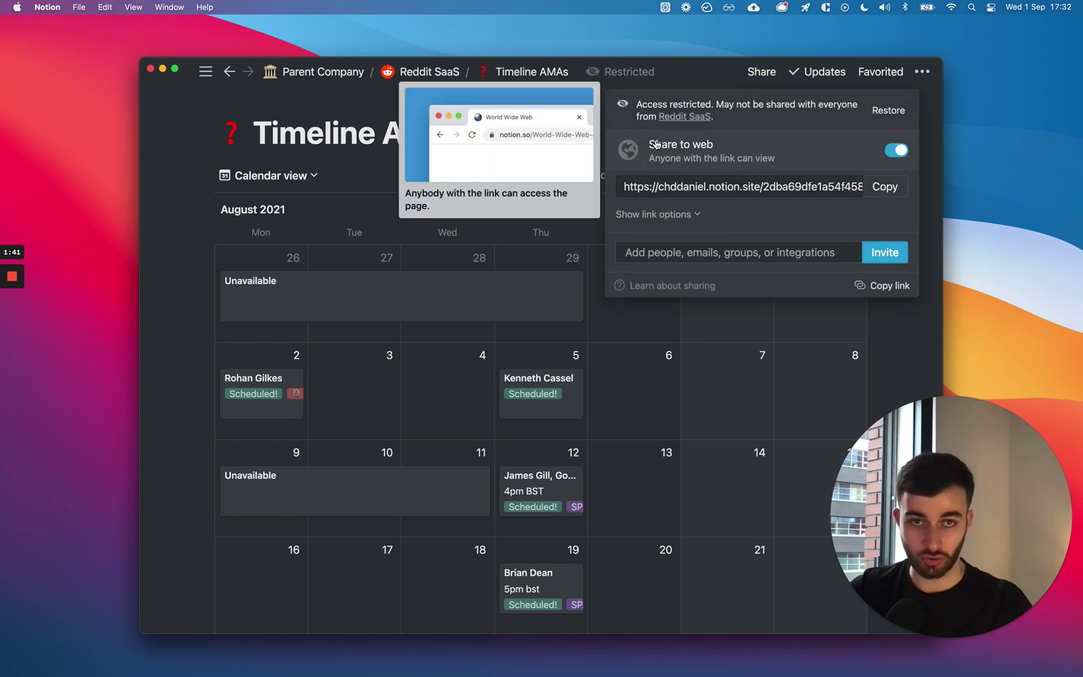
left_click(769, 192)
left_click_drag(769, 192, 492, 178)
left_click(781, 193)
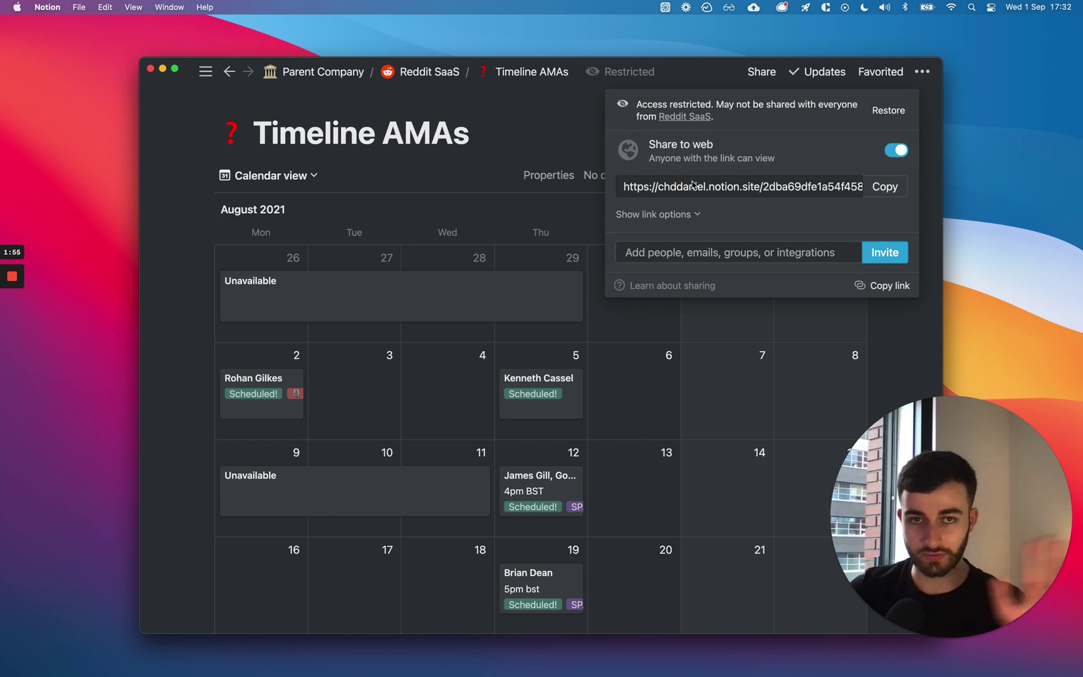
double_click(687, 189)
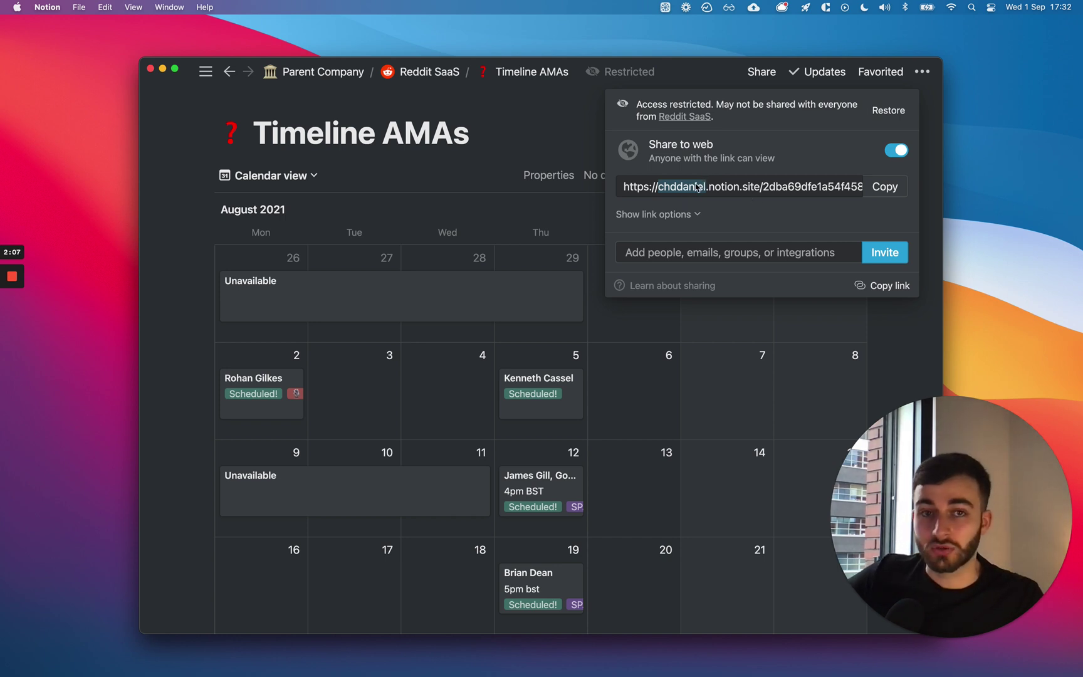
left_click(764, 183)
left_click_drag(763, 186, 775, 186)
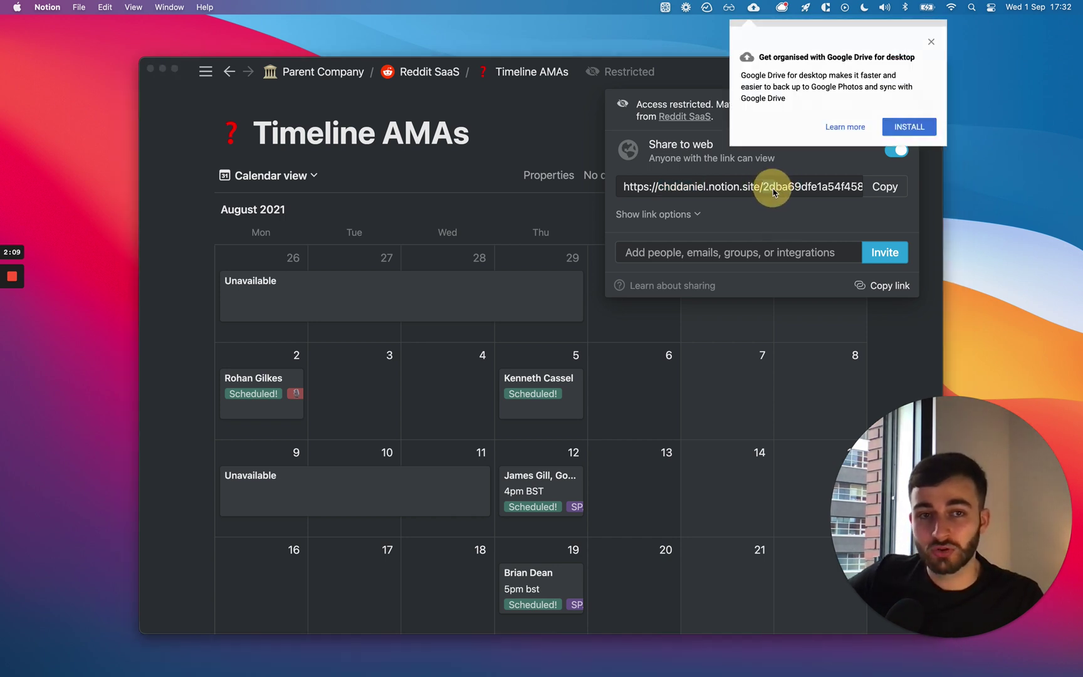
left_click(931, 42)
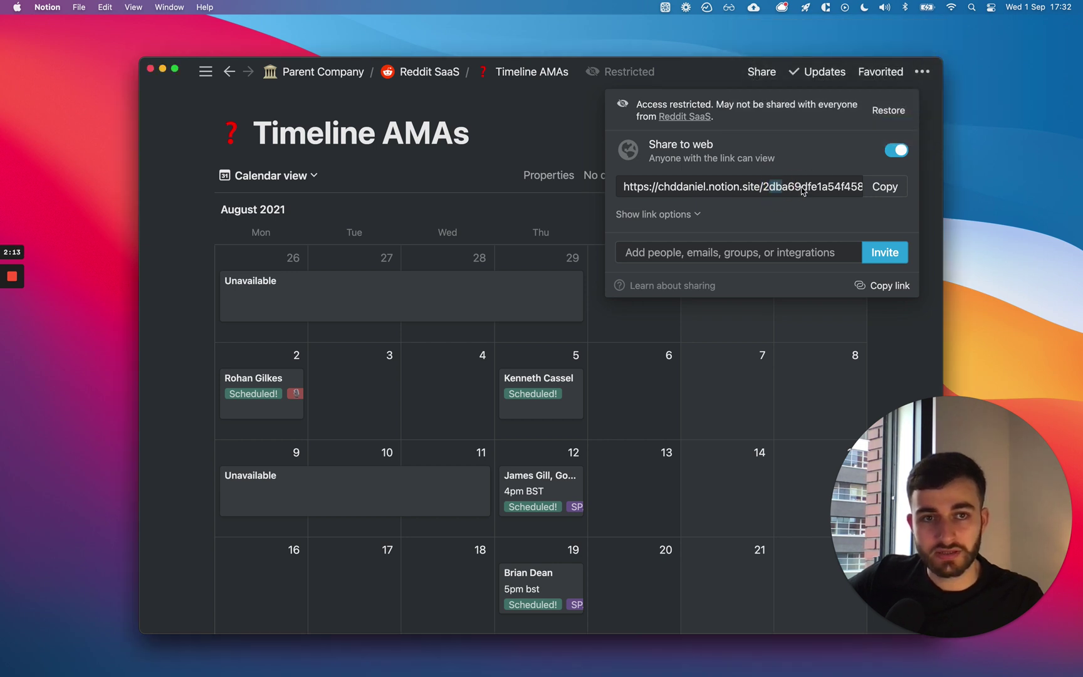
mouse_move(838, 155)
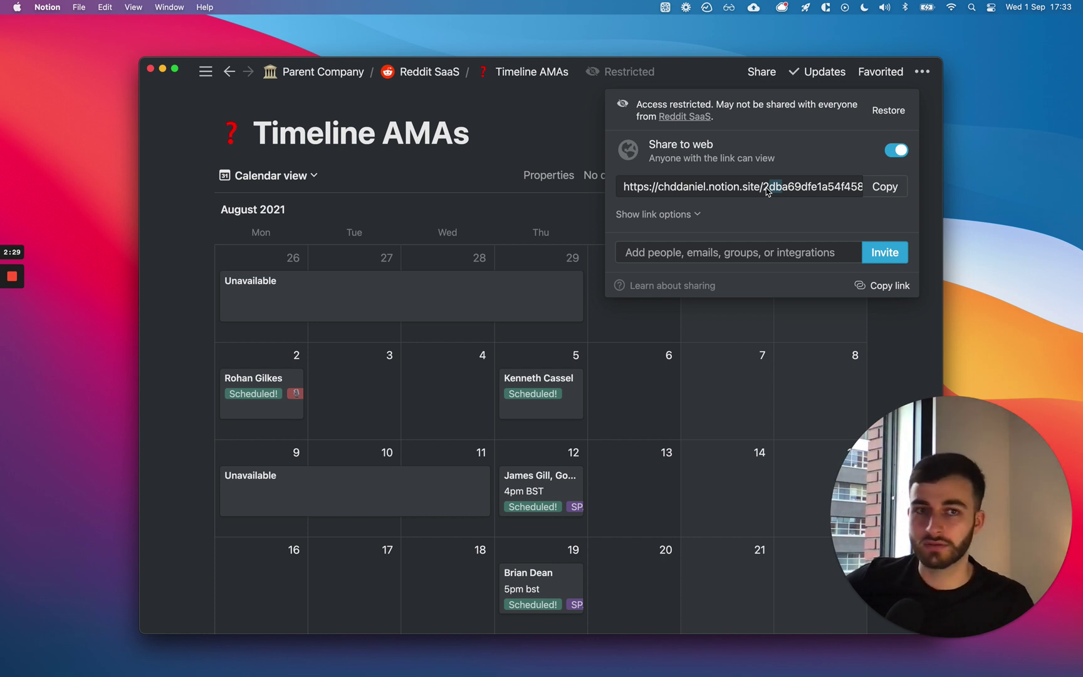
left_click_drag(767, 191, 799, 191)
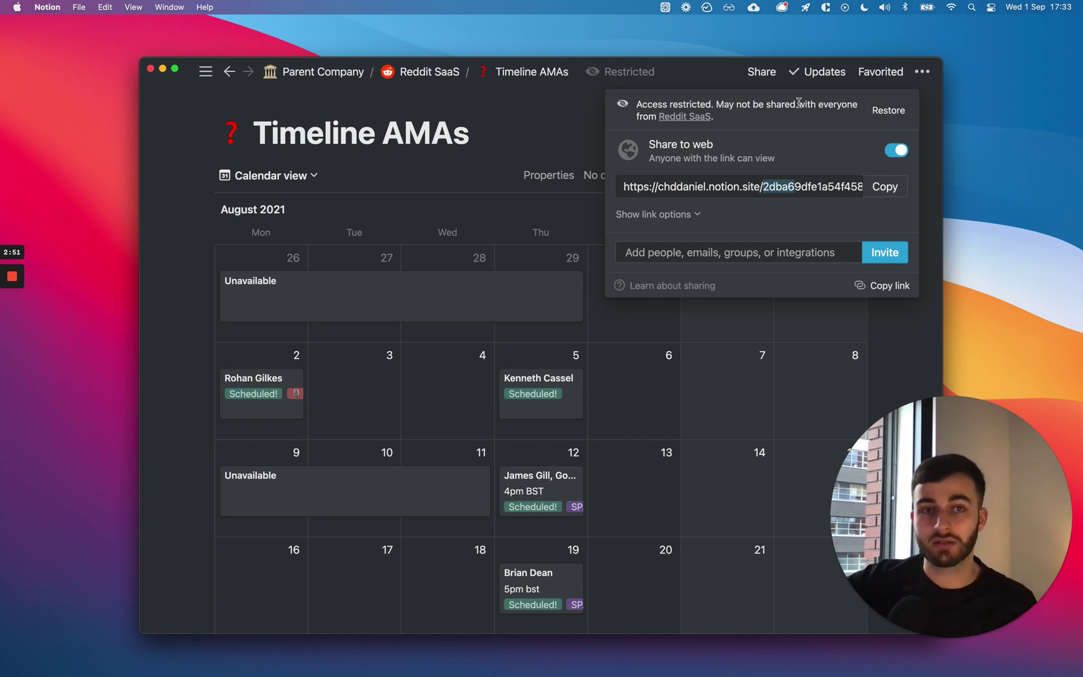
left_click_drag(764, 186, 825, 185)
mouse_move(777, 145)
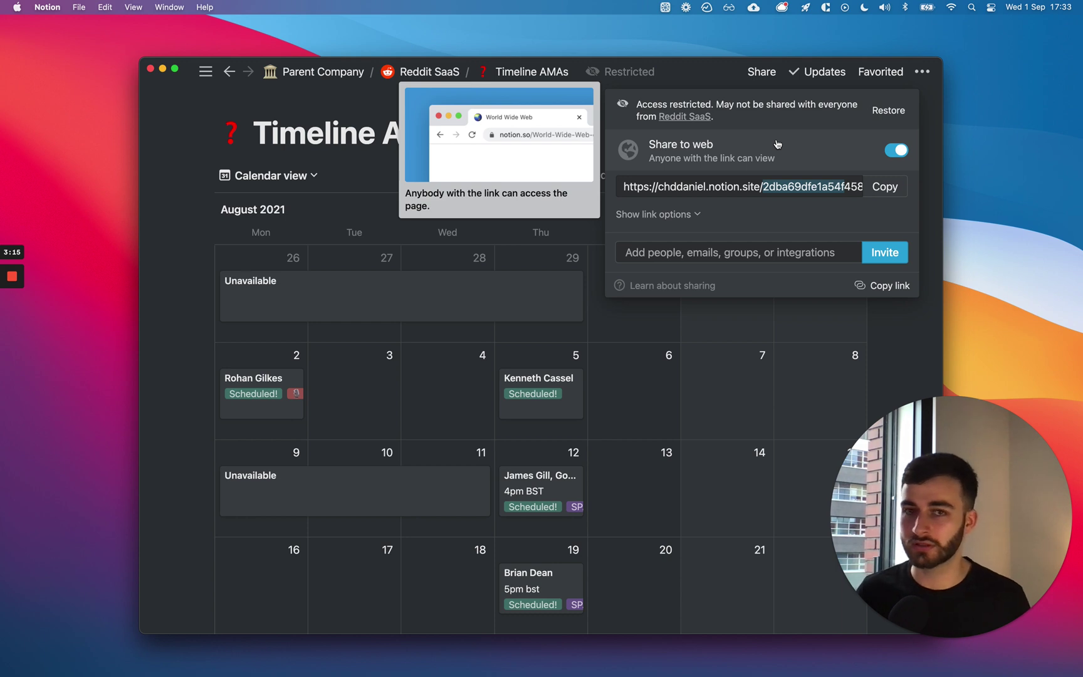
left_click(769, 186)
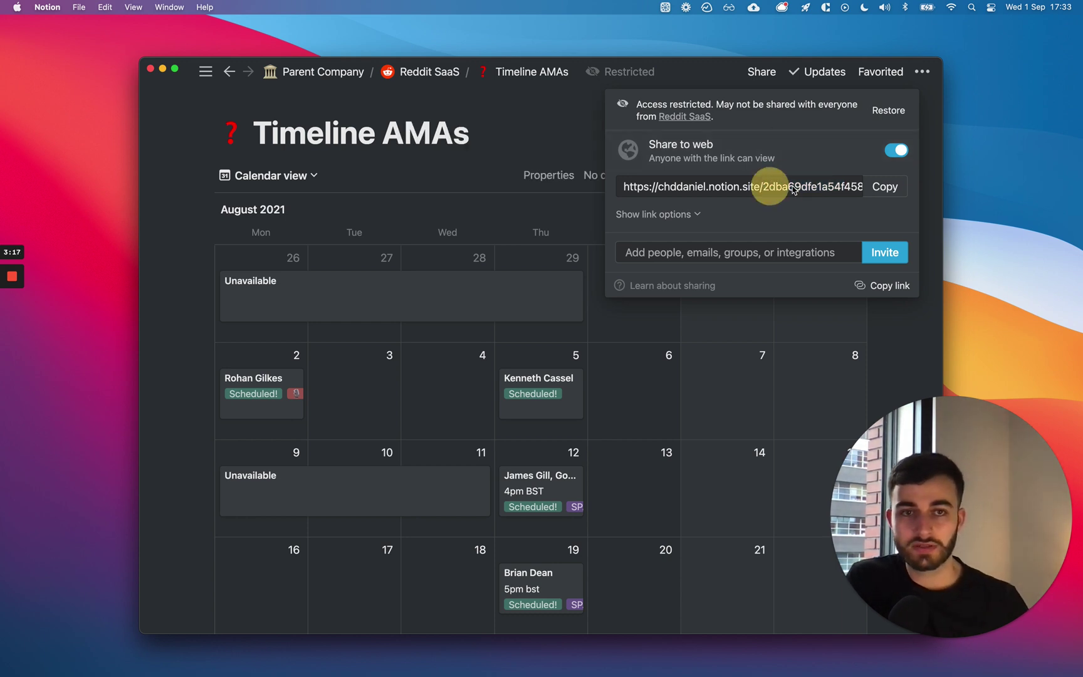
left_click(667, 215)
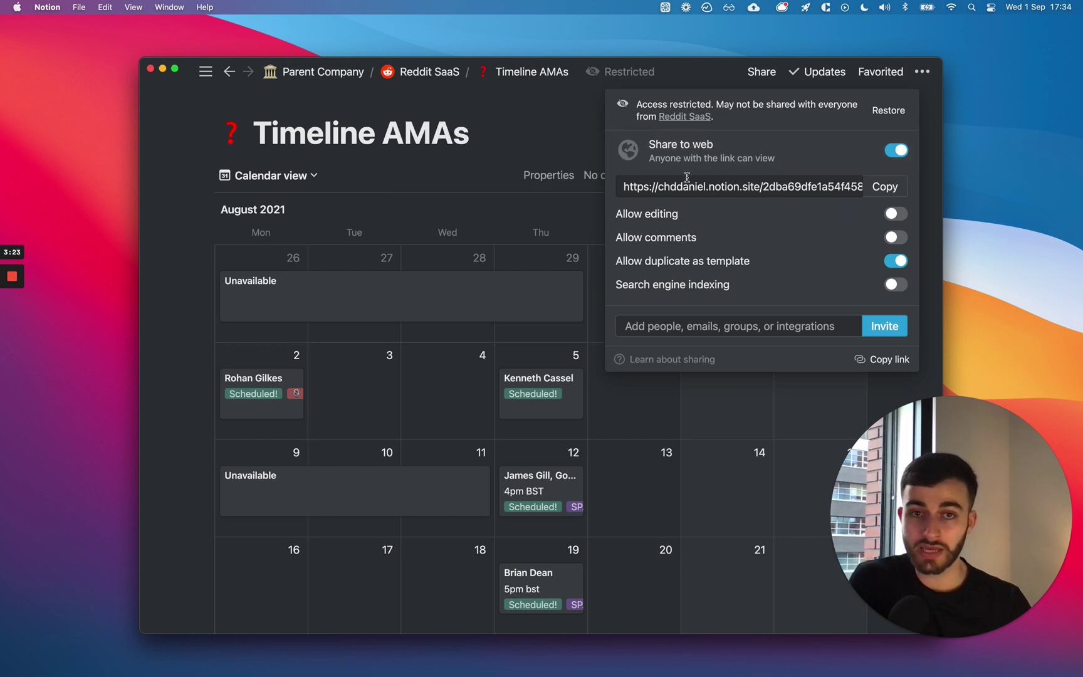
Turn search engine indexing on for the public link, then back off.
mouse_move(655, 291)
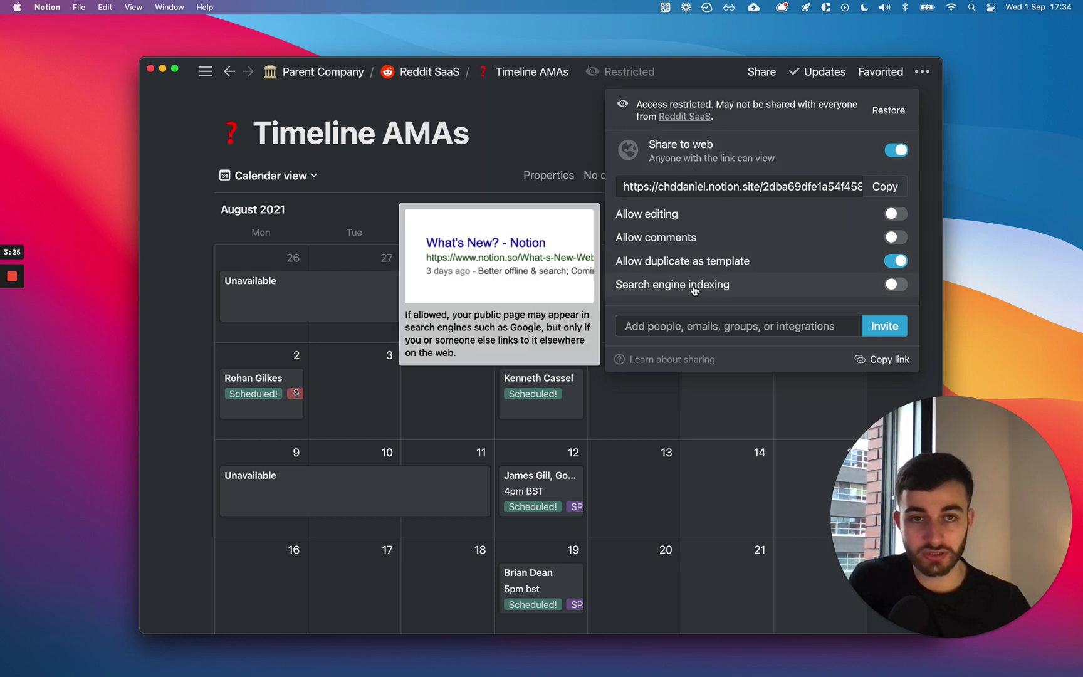
left_click(902, 286)
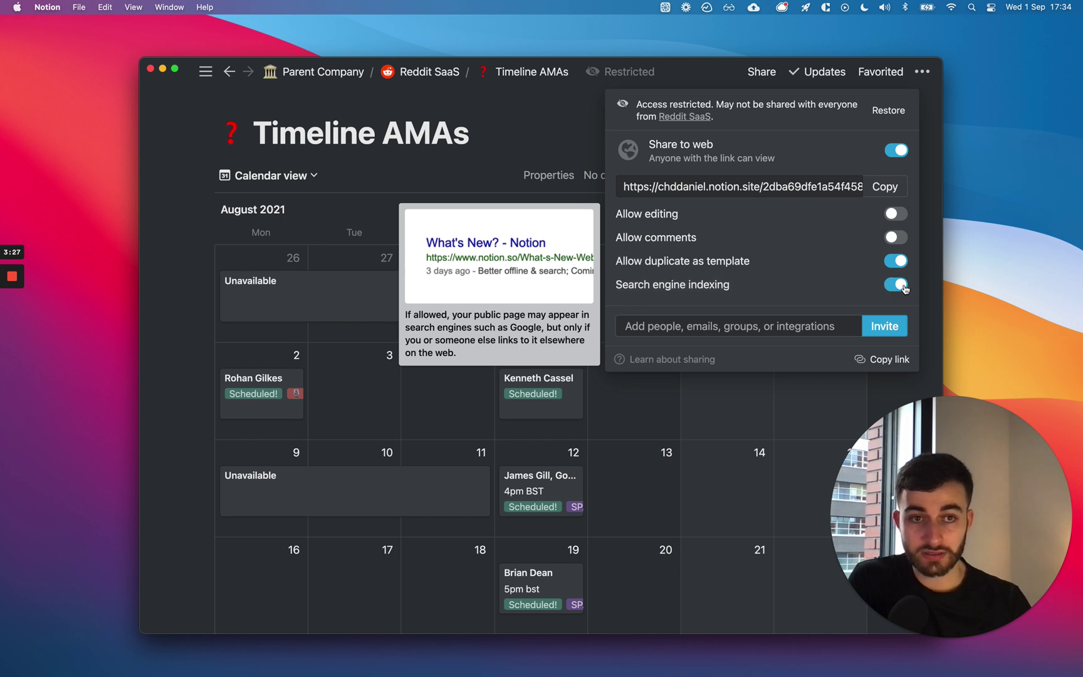
left_click(901, 286)
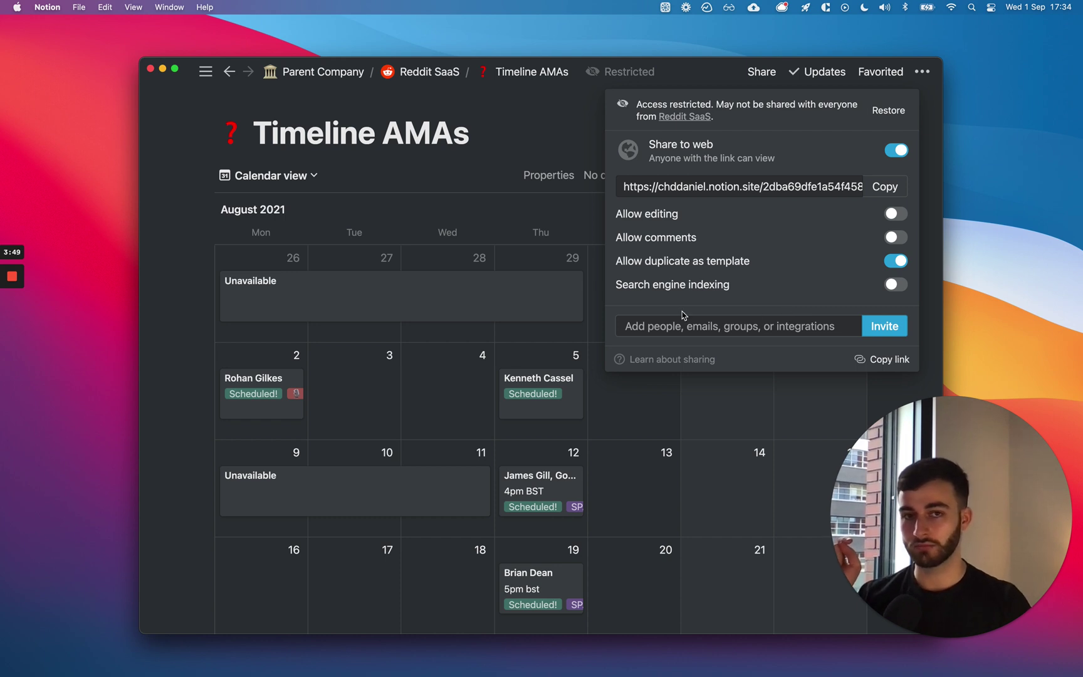
mouse_move(752, 289)
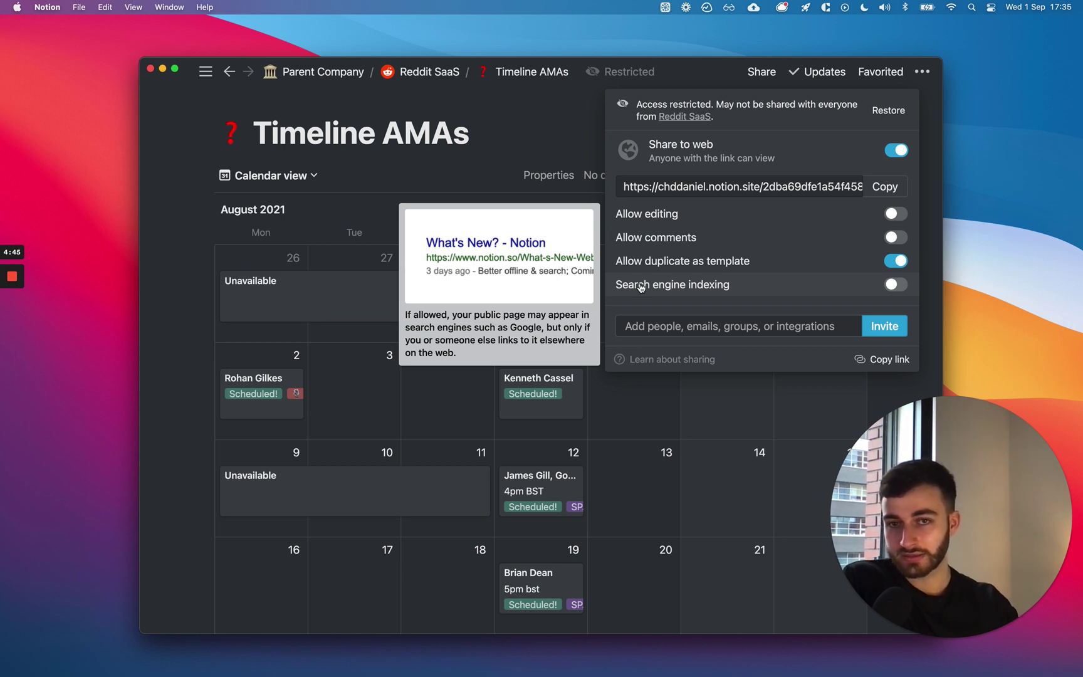
triple_click(316, 135)
left_click(487, 132)
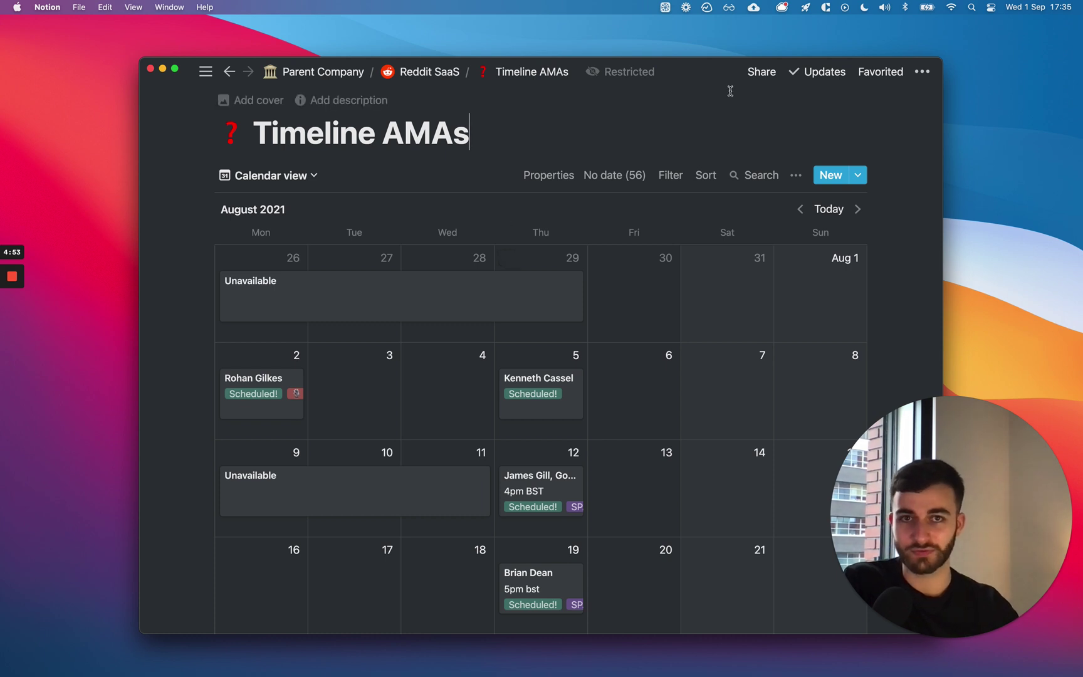
left_click(761, 72)
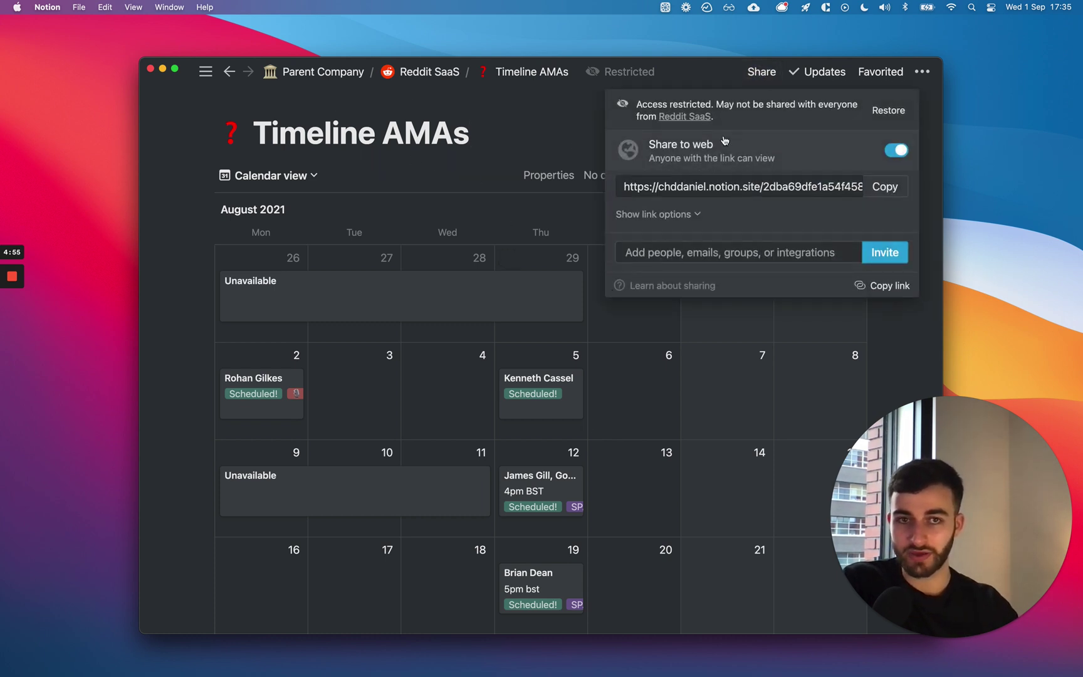
left_click(699, 217)
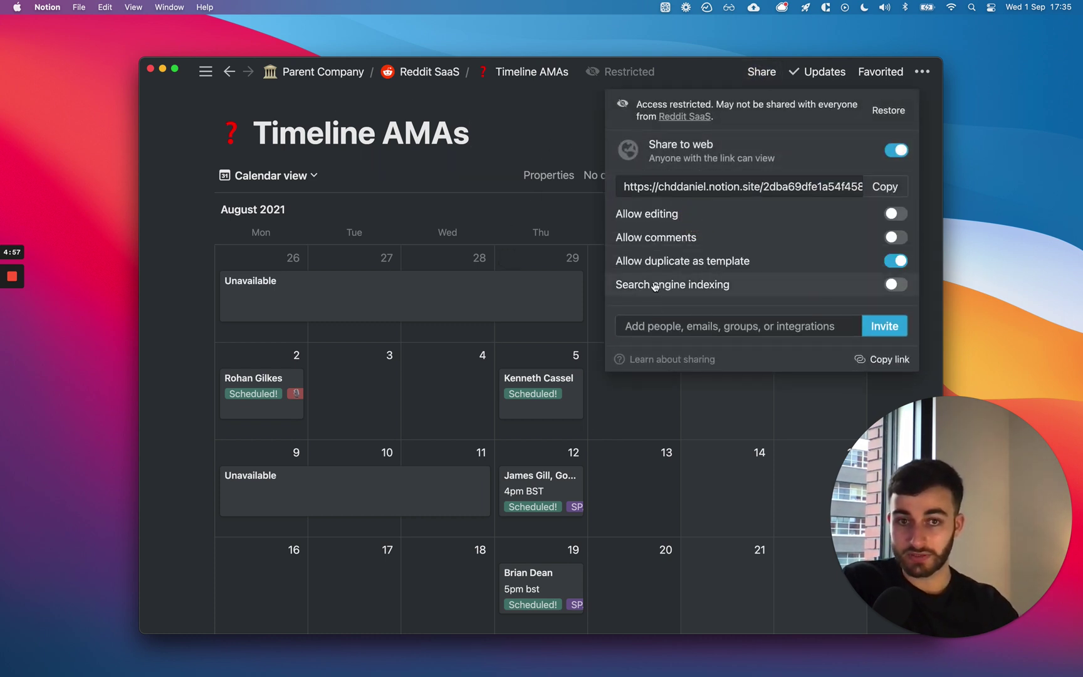
mouse_move(655, 286)
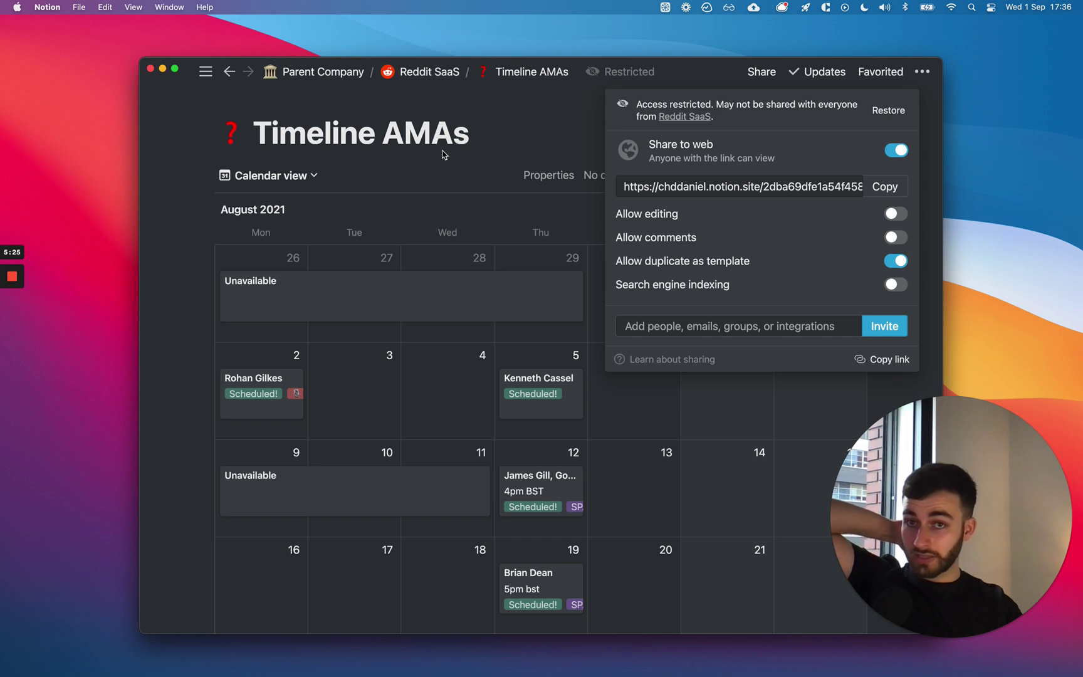
mouse_move(756, 289)
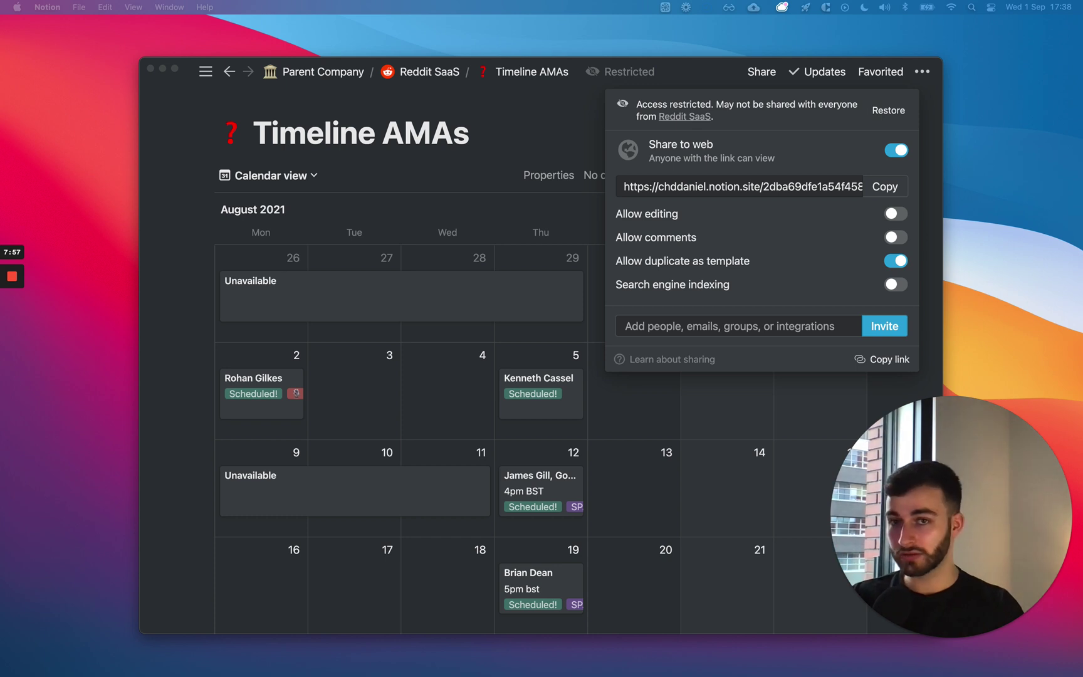
left_click(184, 168)
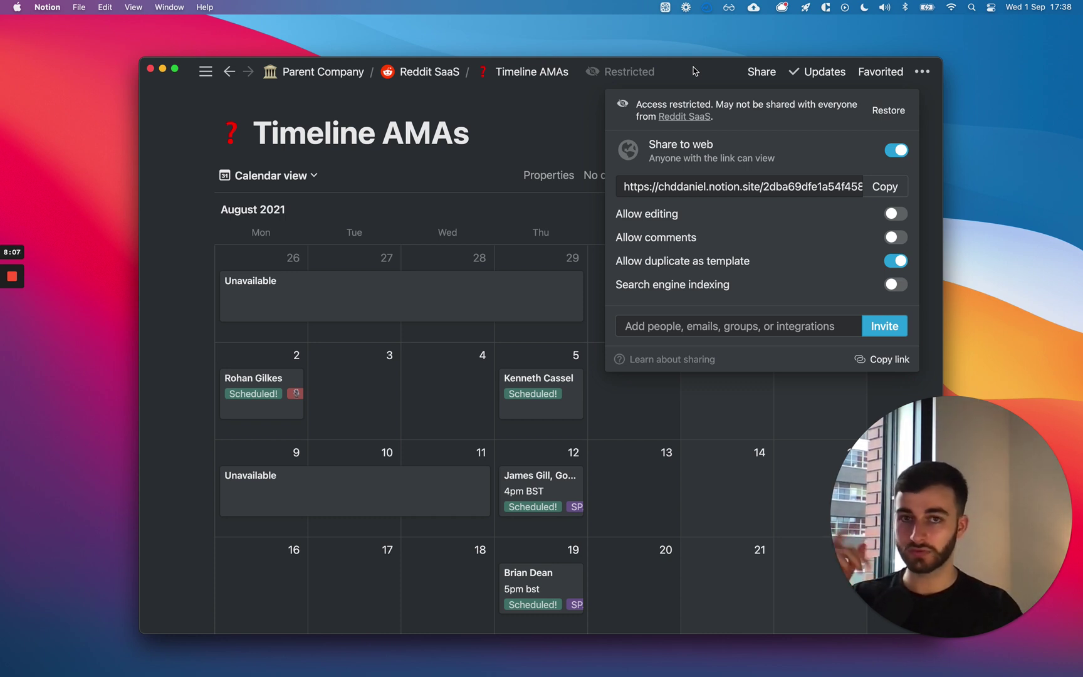
Close and reopen the Timeline AMAs Share popover.
left_click(693, 70)
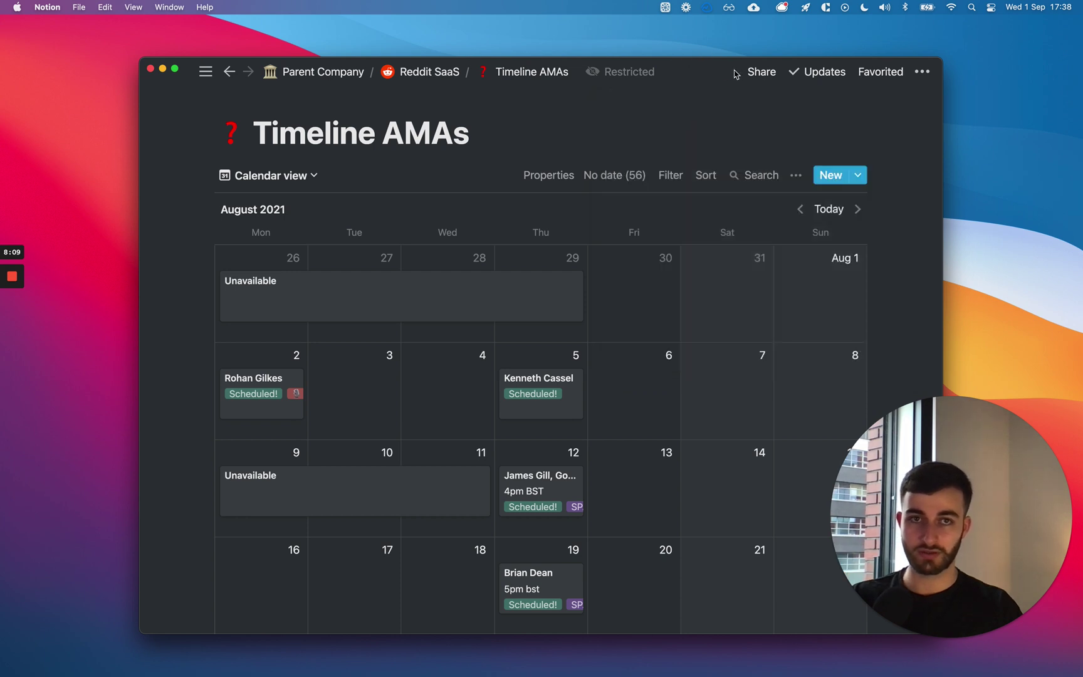
left_click(746, 74)
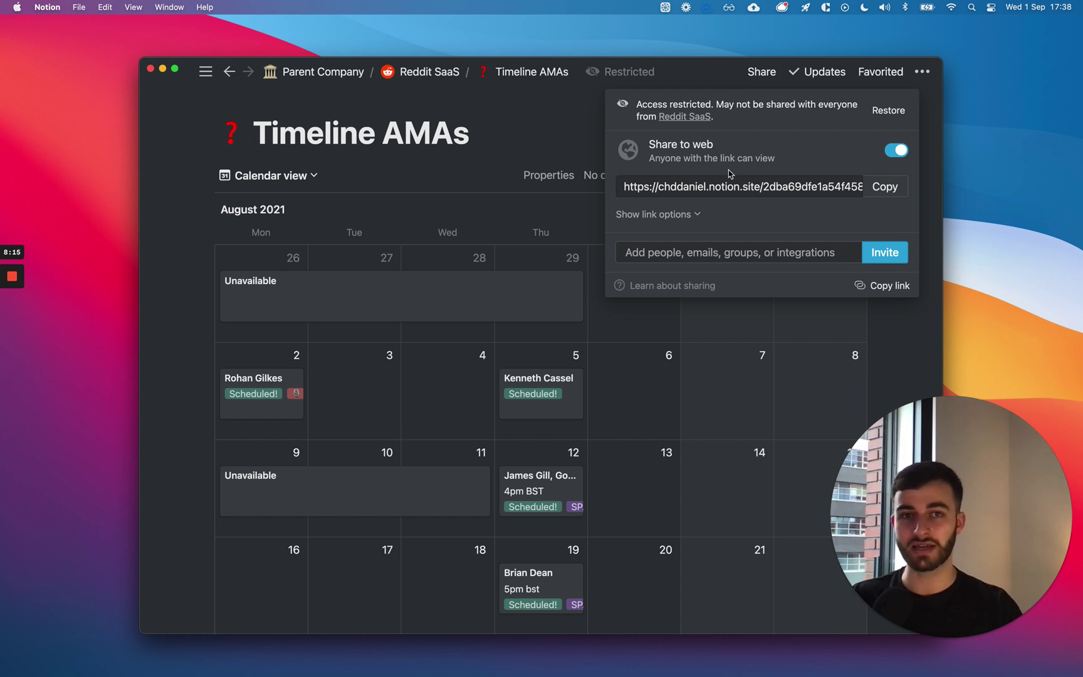
mouse_move(729, 174)
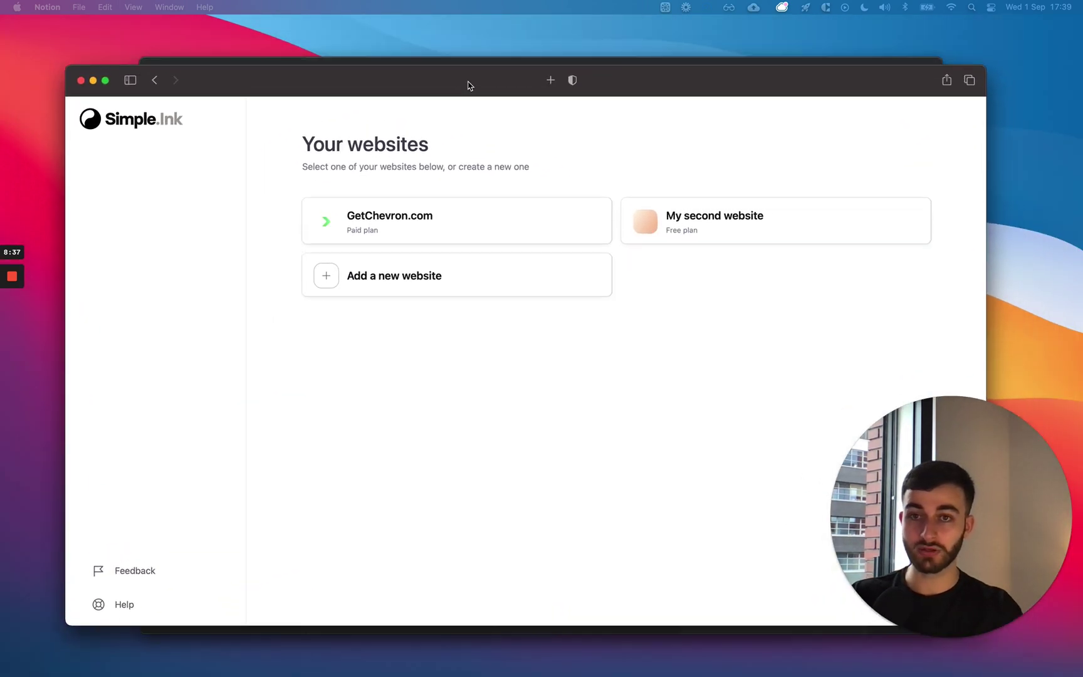
Open My second website's Homepage settings under Site customization > Pages.
left_click(601, 124)
left_click(722, 244)
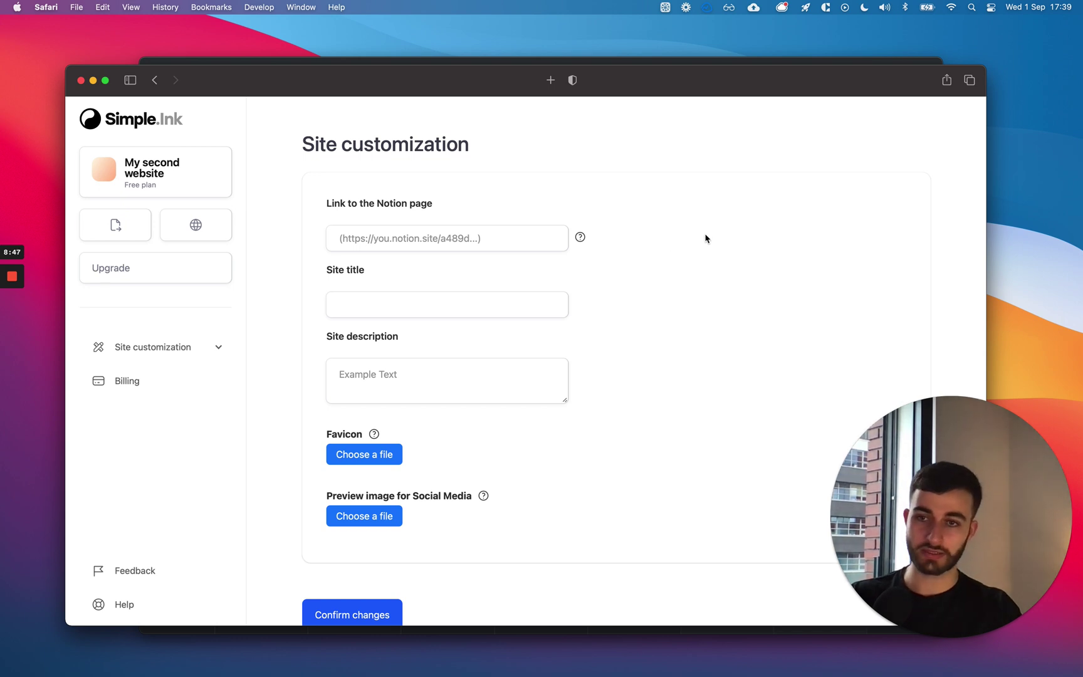
left_click(219, 346)
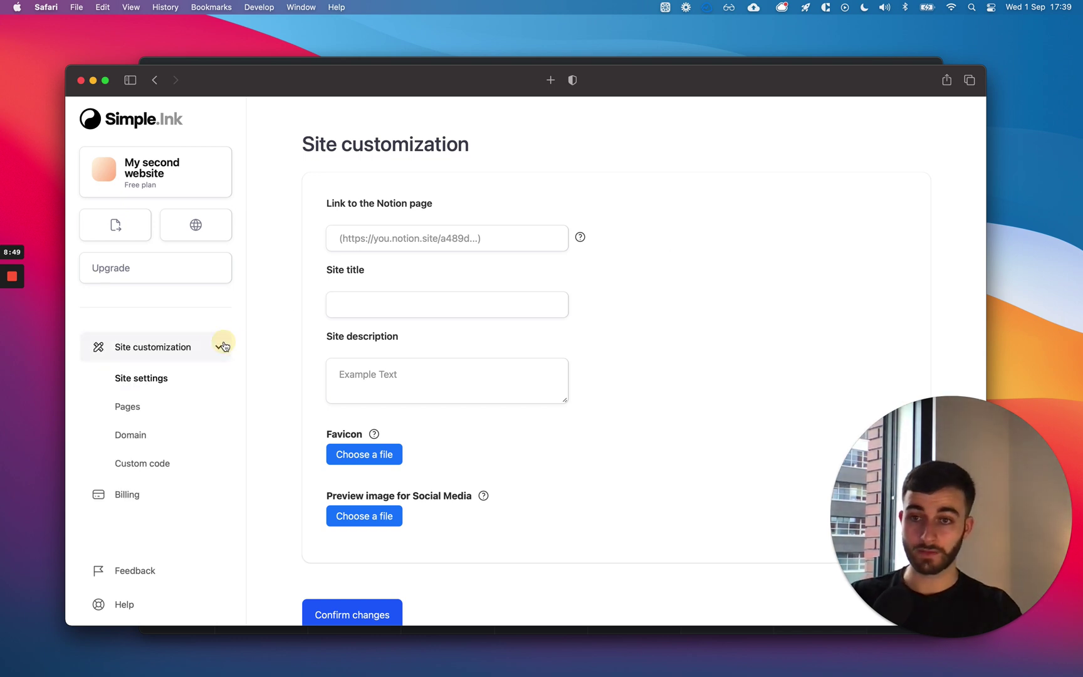
left_click(148, 405)
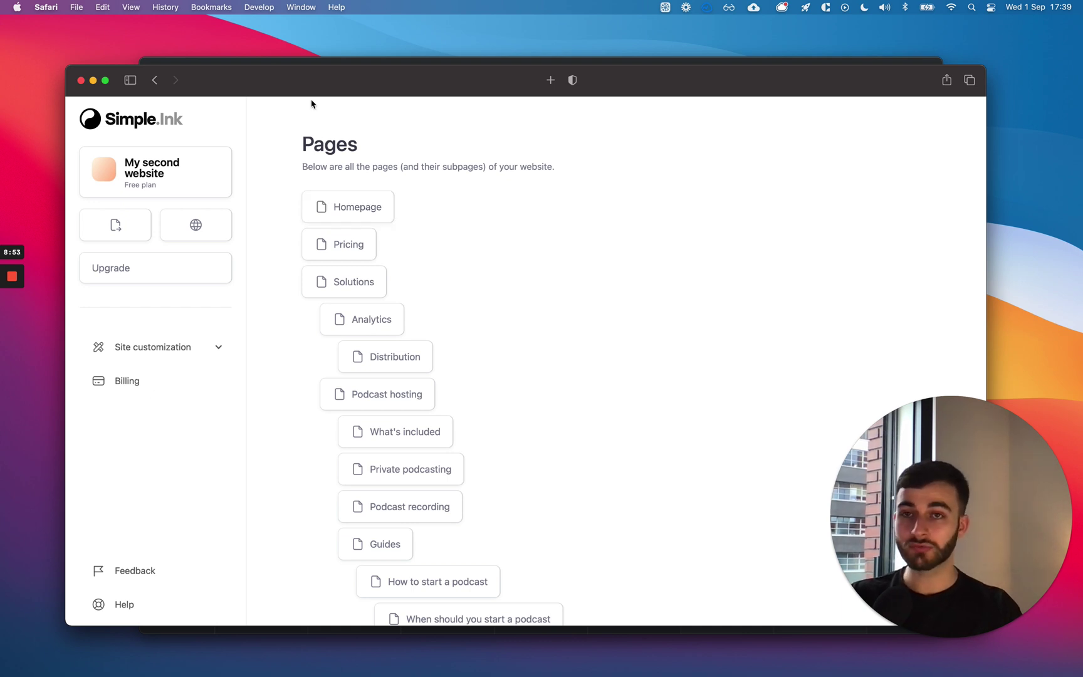
left_click(330, 208)
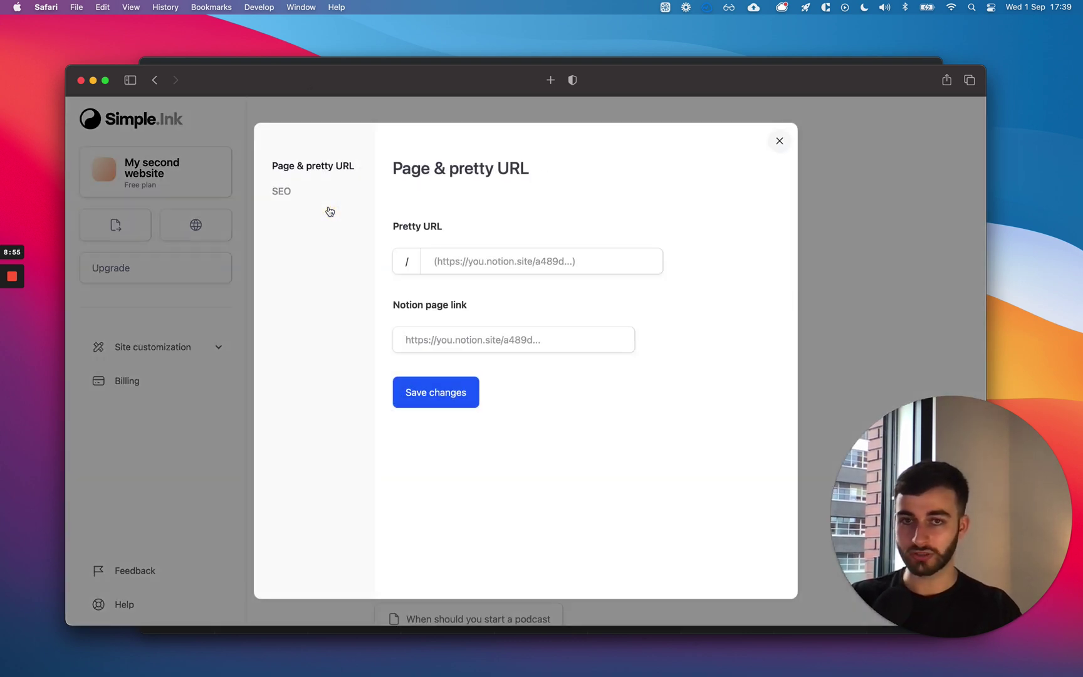
Correct the Pretty URL from 'priving' to 'pricing' and close the dialog.
left_click(465, 260)
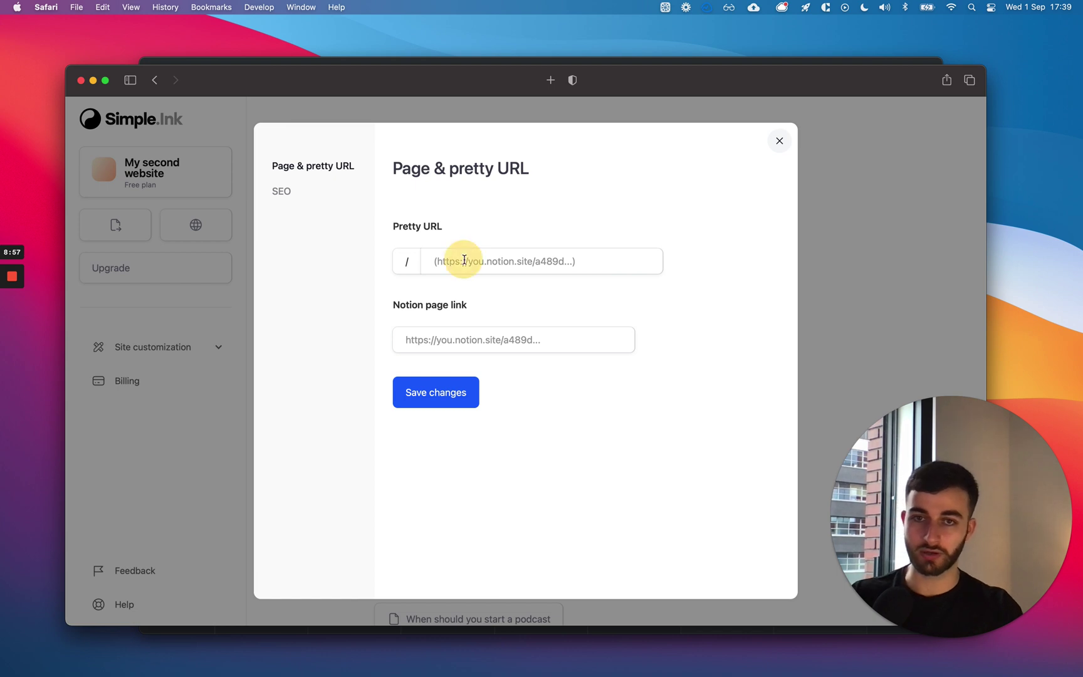
type("priving")
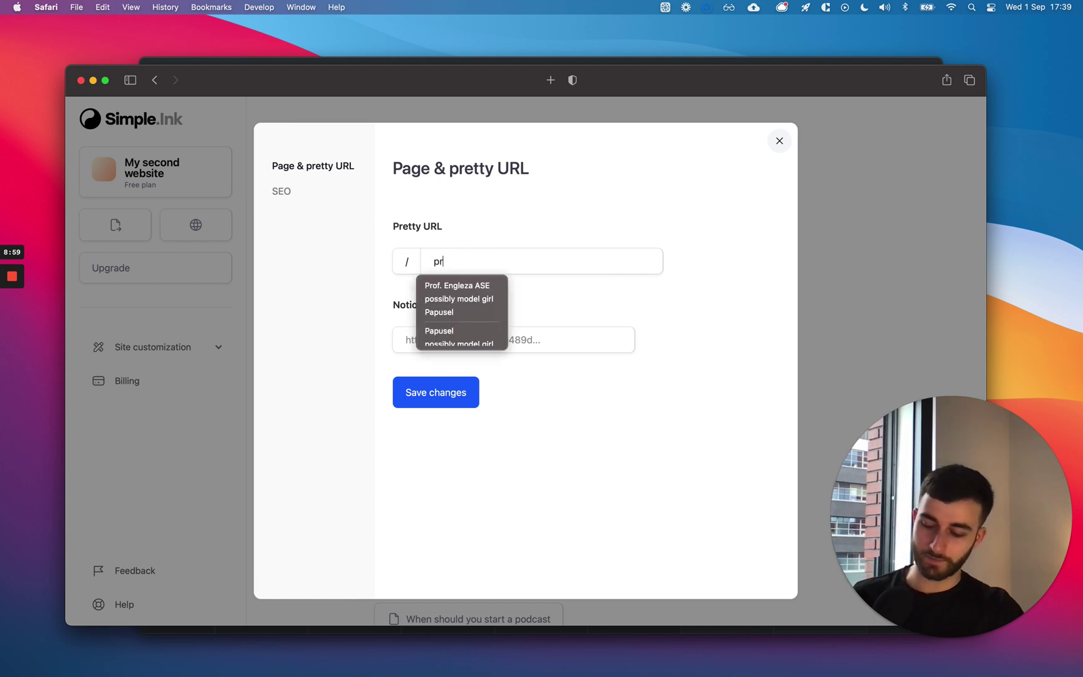
double_click(474, 259)
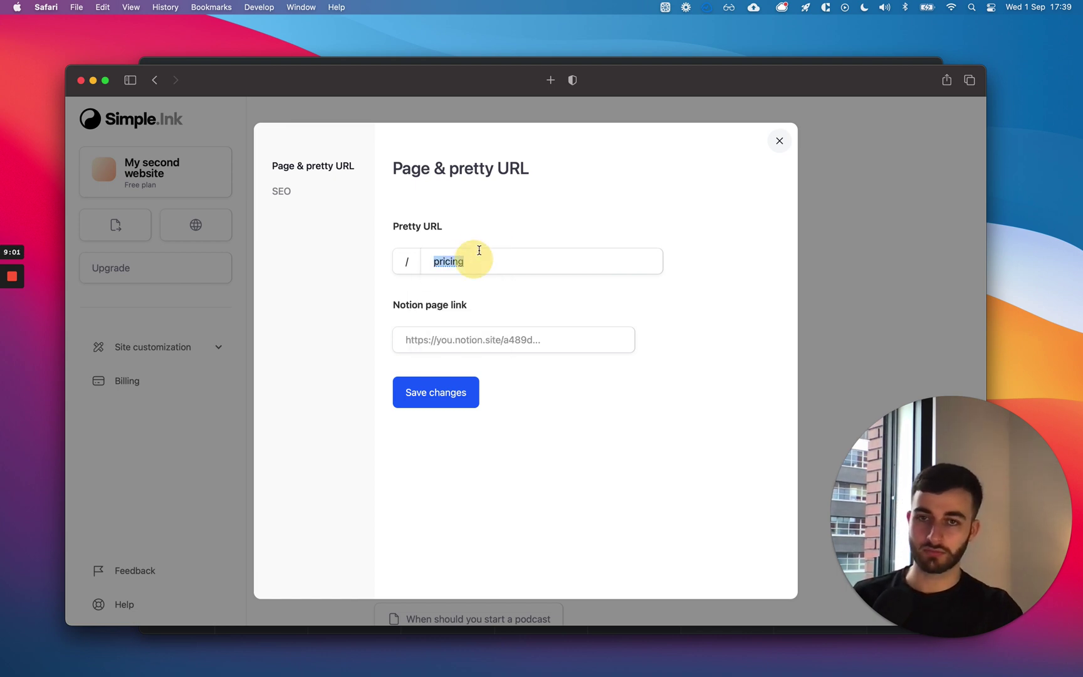
type("pricing")
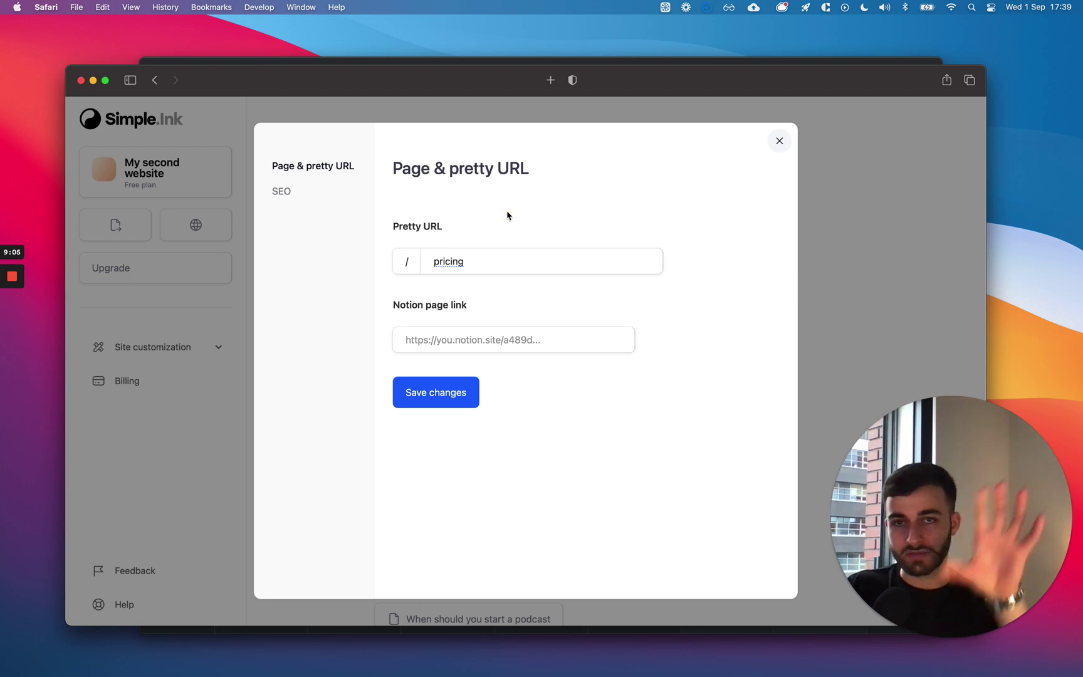
left_click(853, 204)
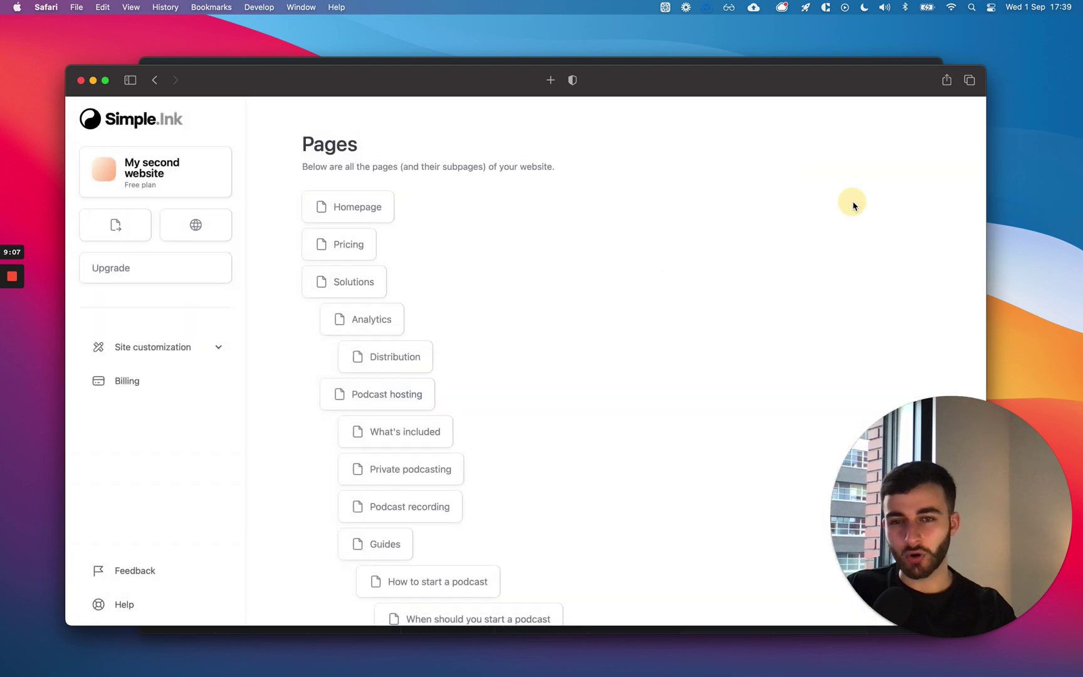
Set the Pricing page's Pretty URL to 'pricing'.
left_click(344, 244)
left_click(495, 261)
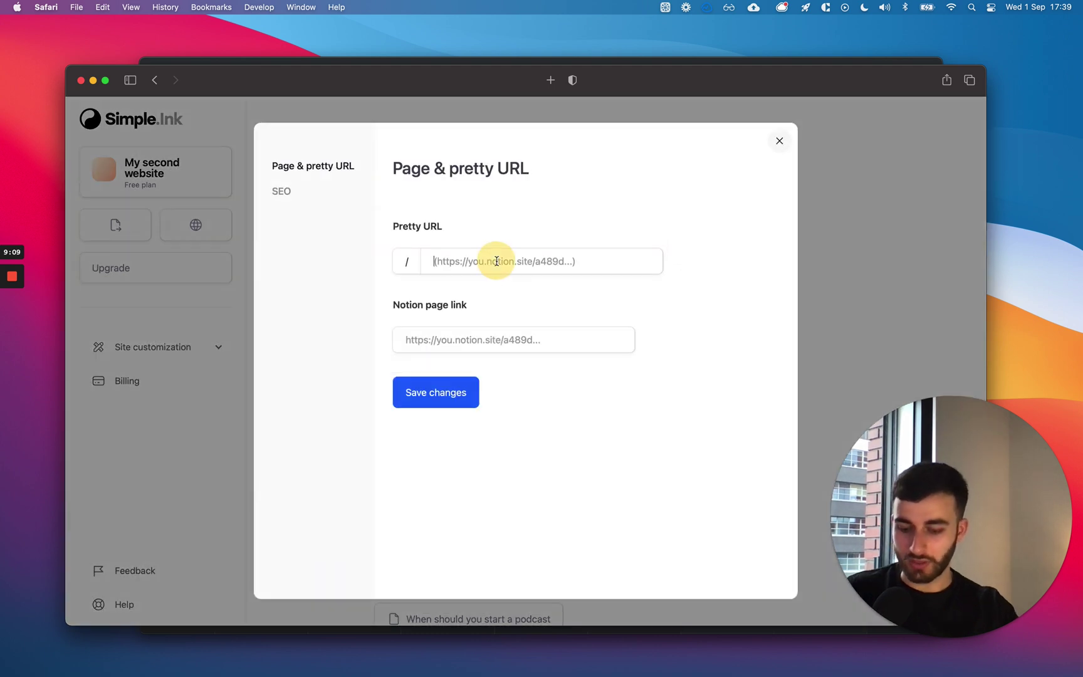
type("pricing")
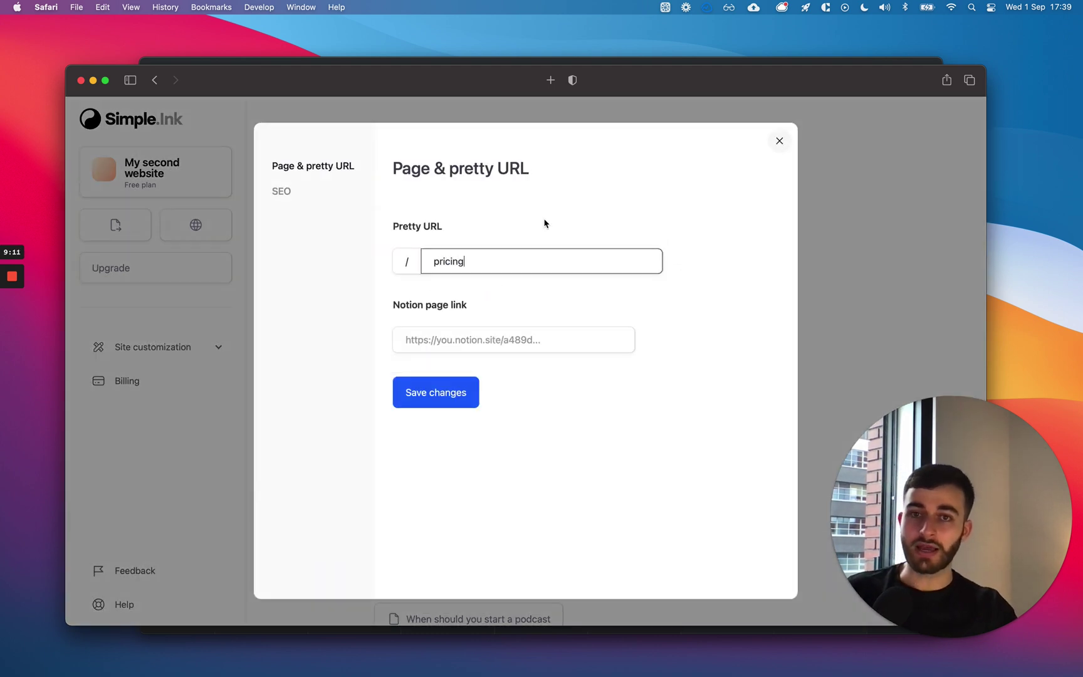
left_click(545, 223)
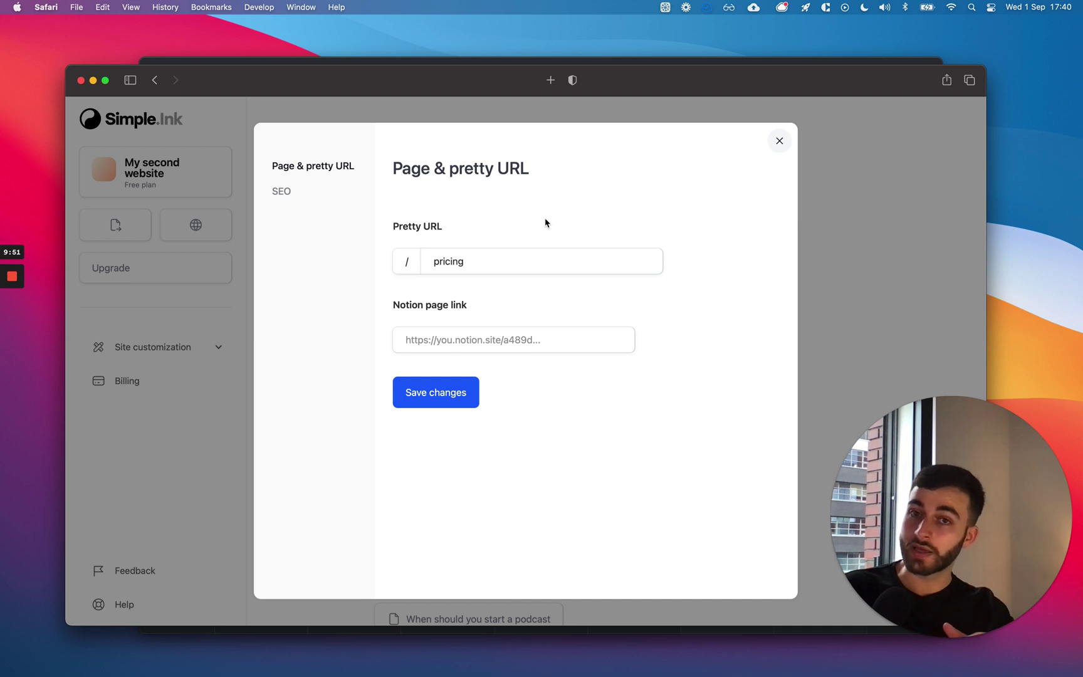
double_click(469, 259)
left_click(469, 217)
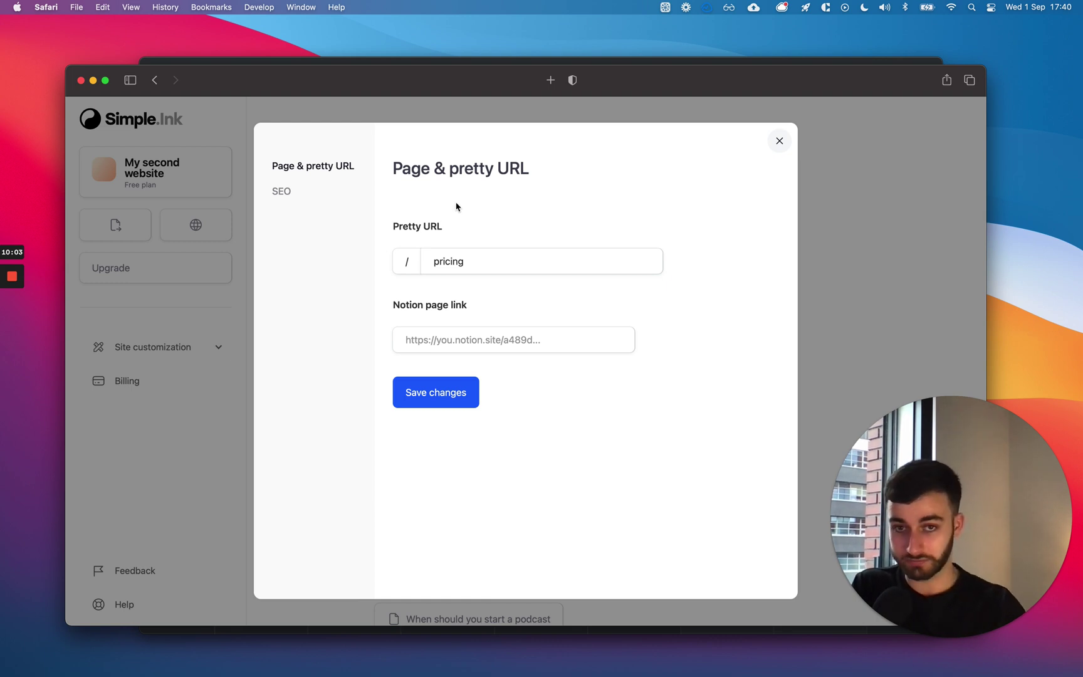
left_click(304, 195)
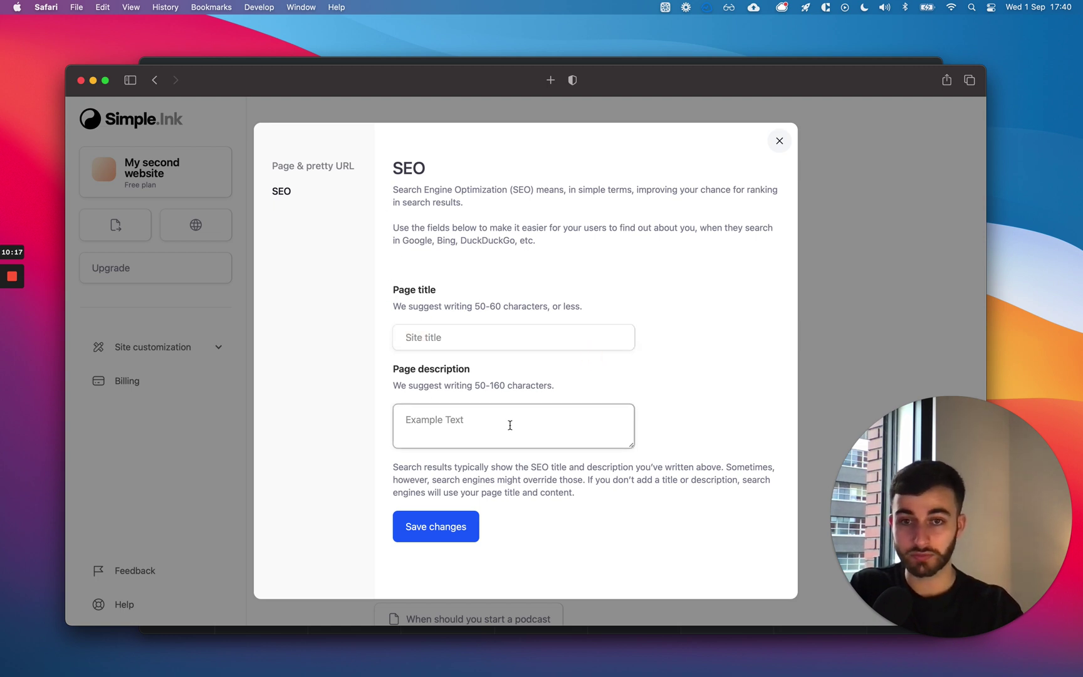
Bring Notion's Timeline AMAs sharing settings back in front of Simple.ink.
left_click(276, 60)
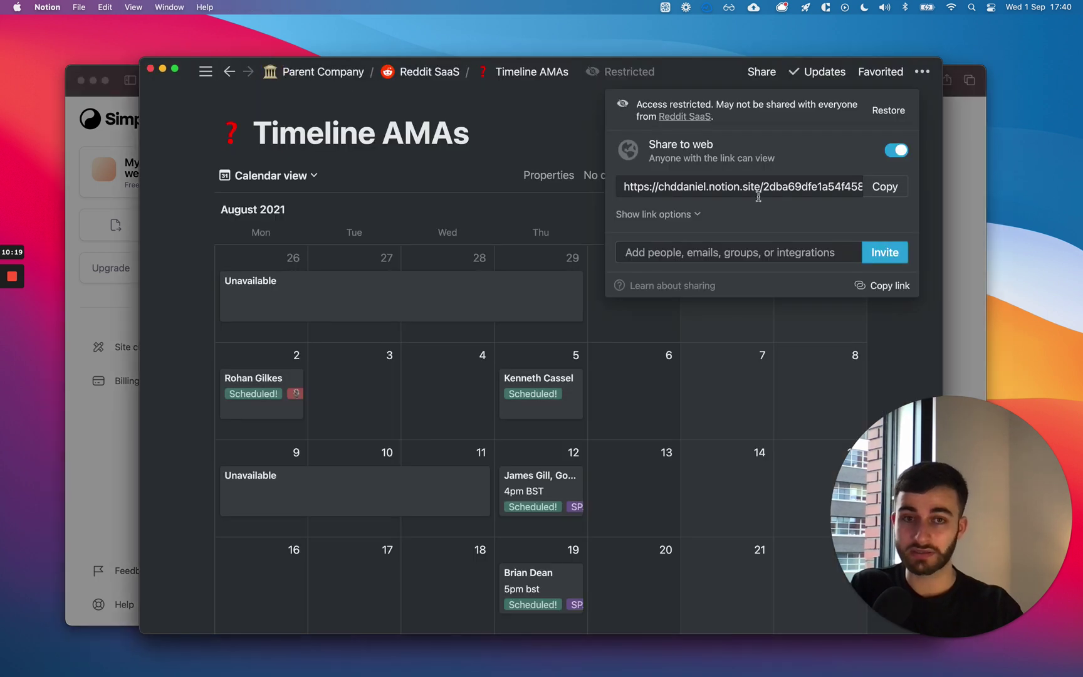
Expand the shared link's options to check search indexing, then return to Simple.ink.
left_click(693, 214)
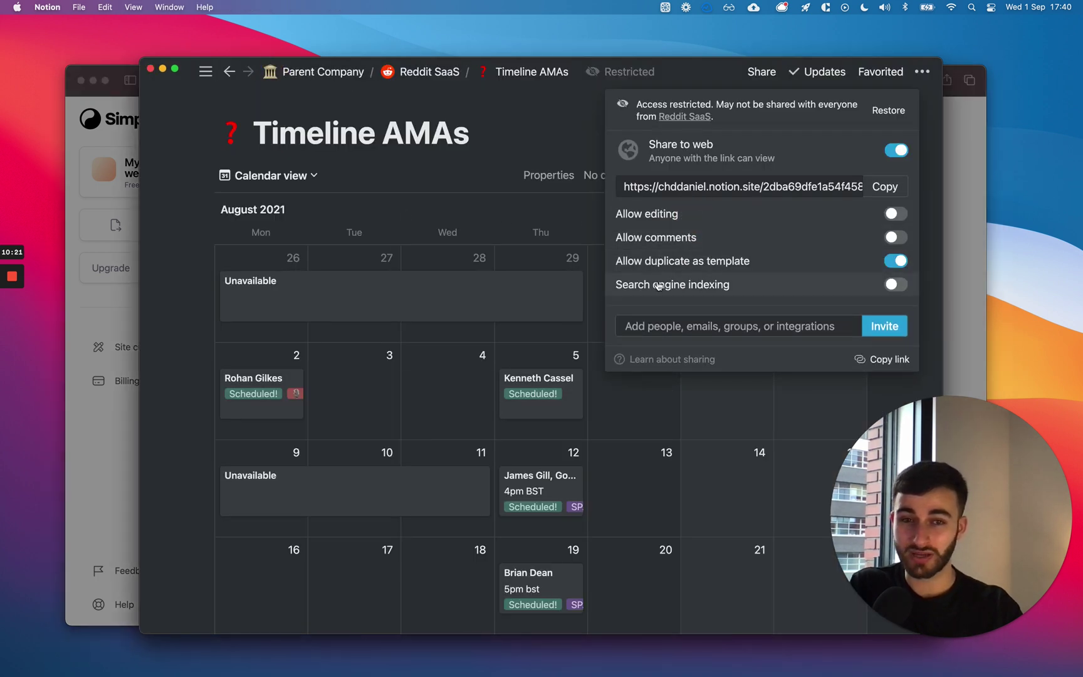
mouse_move(659, 286)
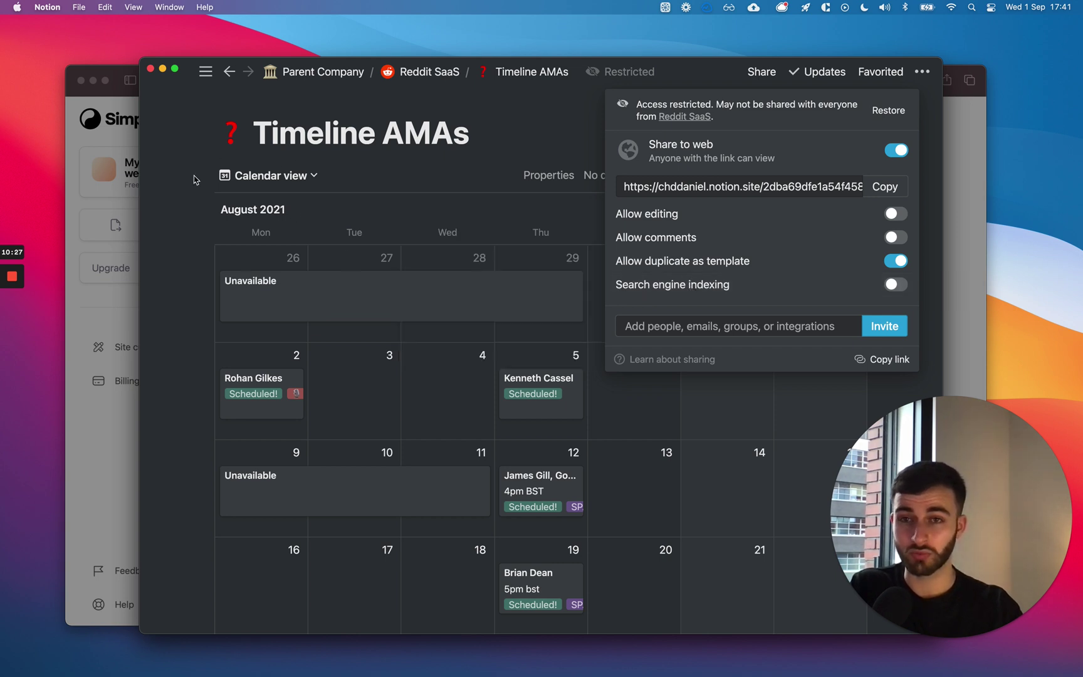
left_click(114, 207)
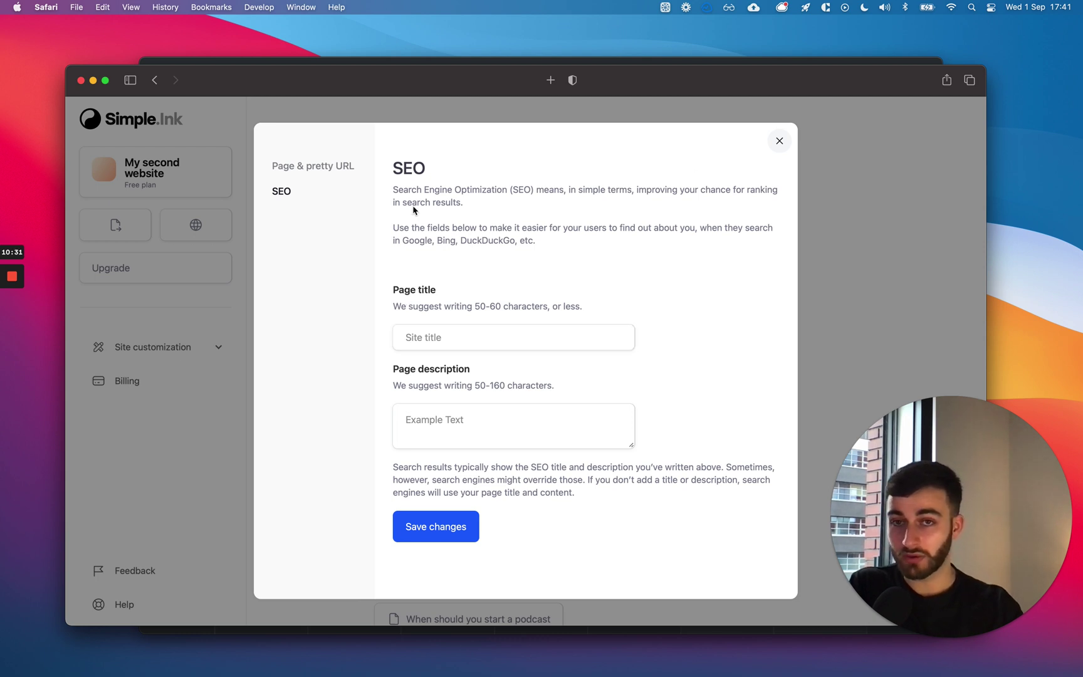
Review the Pricing page's pretty URL and SEO tabs, then close the settings dialog.
left_click(349, 178)
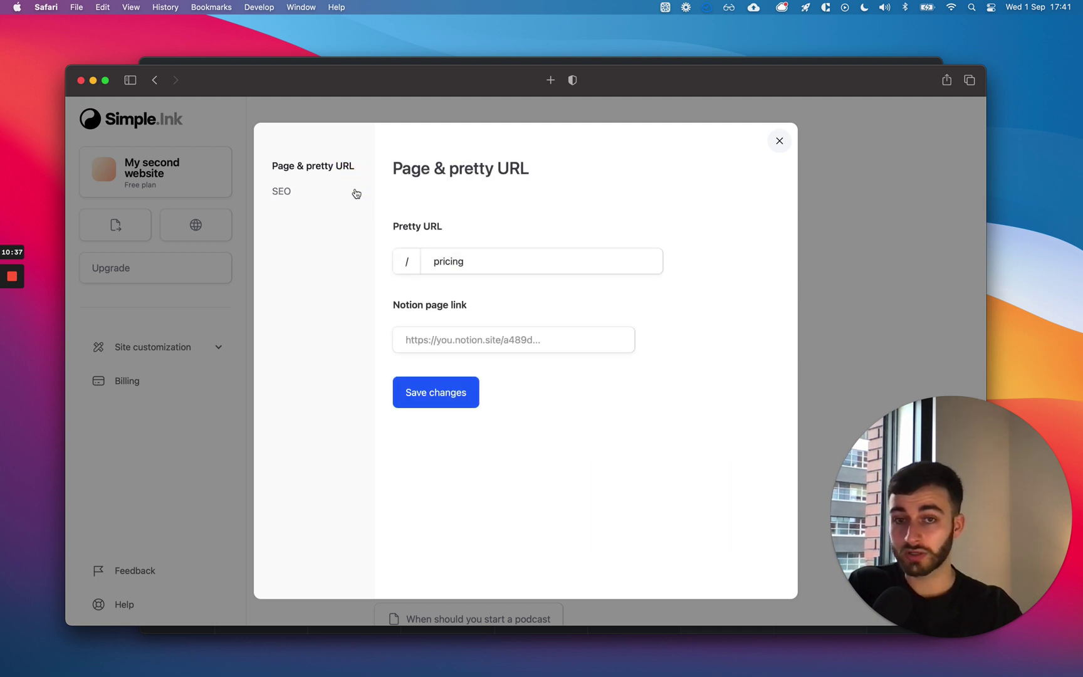
left_click_drag(436, 257, 476, 259)
left_click(295, 200)
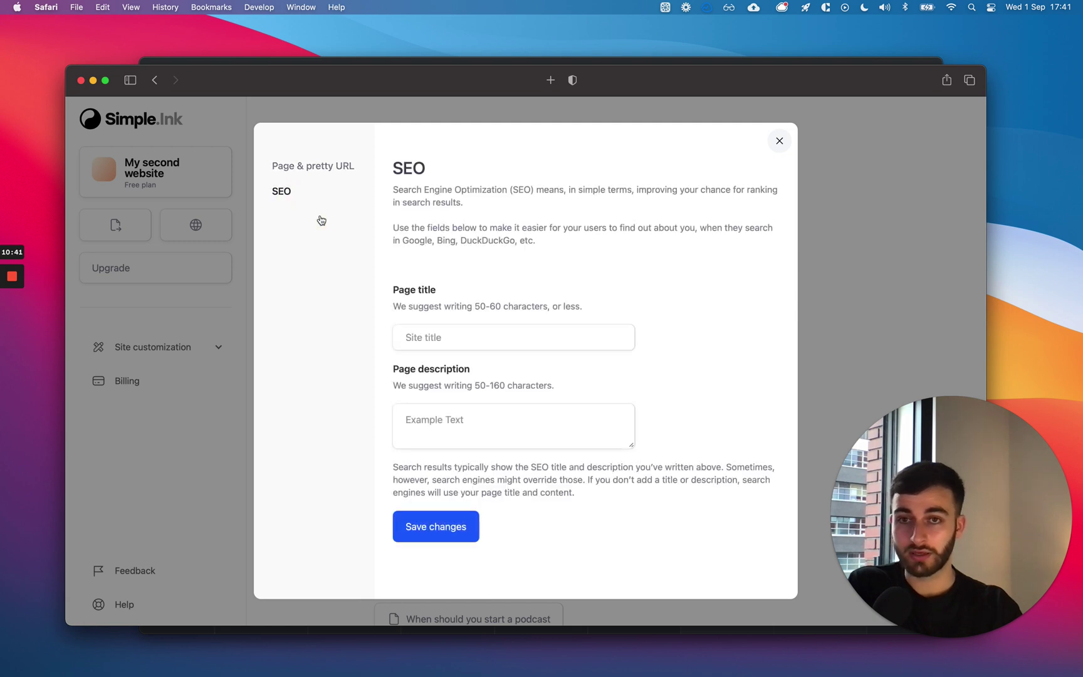
left_click(882, 249)
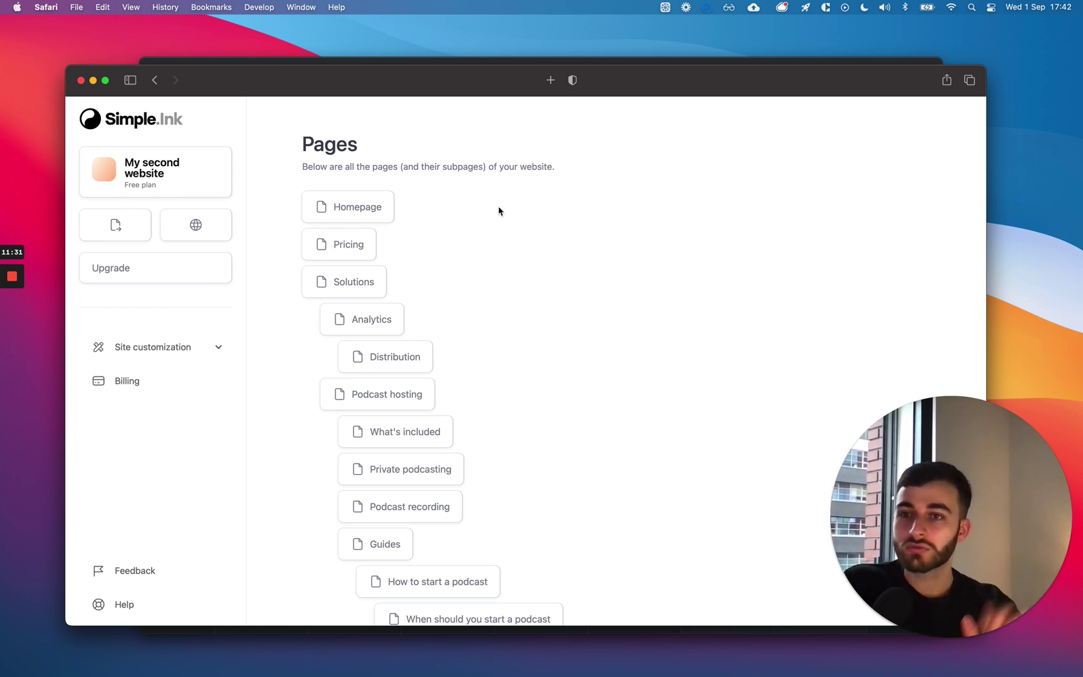
Bring the Notion Timeline AMAs calendar page in front of Simple.ink.
left_click(293, 62)
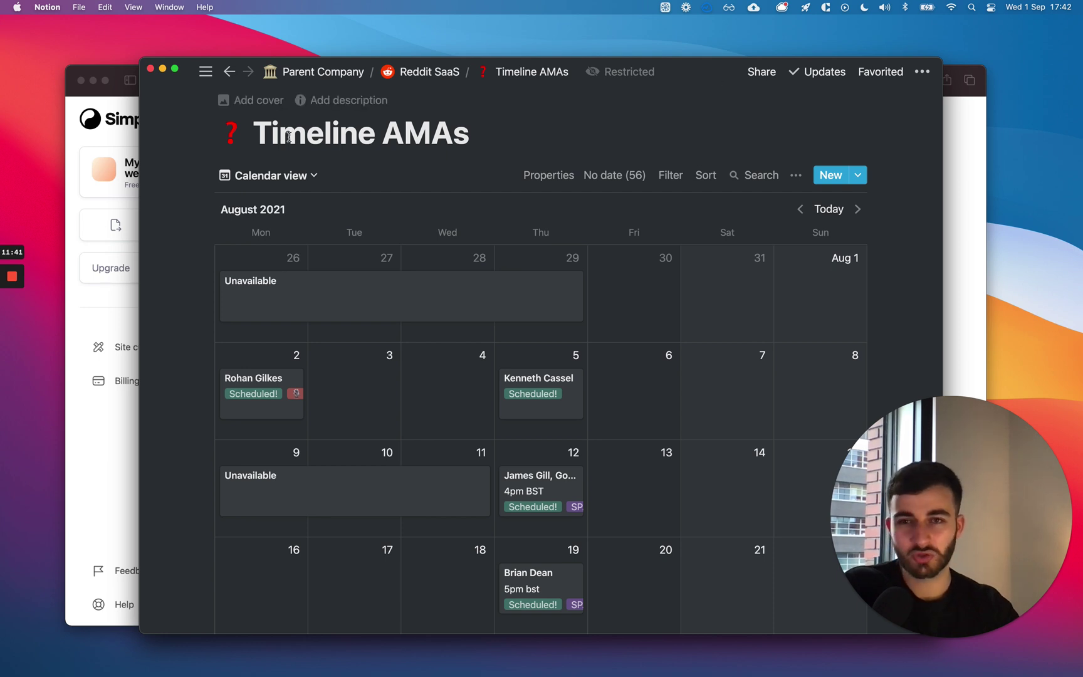
Check Timeline AMAs' Share to web link options in Notion, then return to the Simple.ink dashboard.
left_click_drag(280, 135, 462, 134)
triple_click(461, 133)
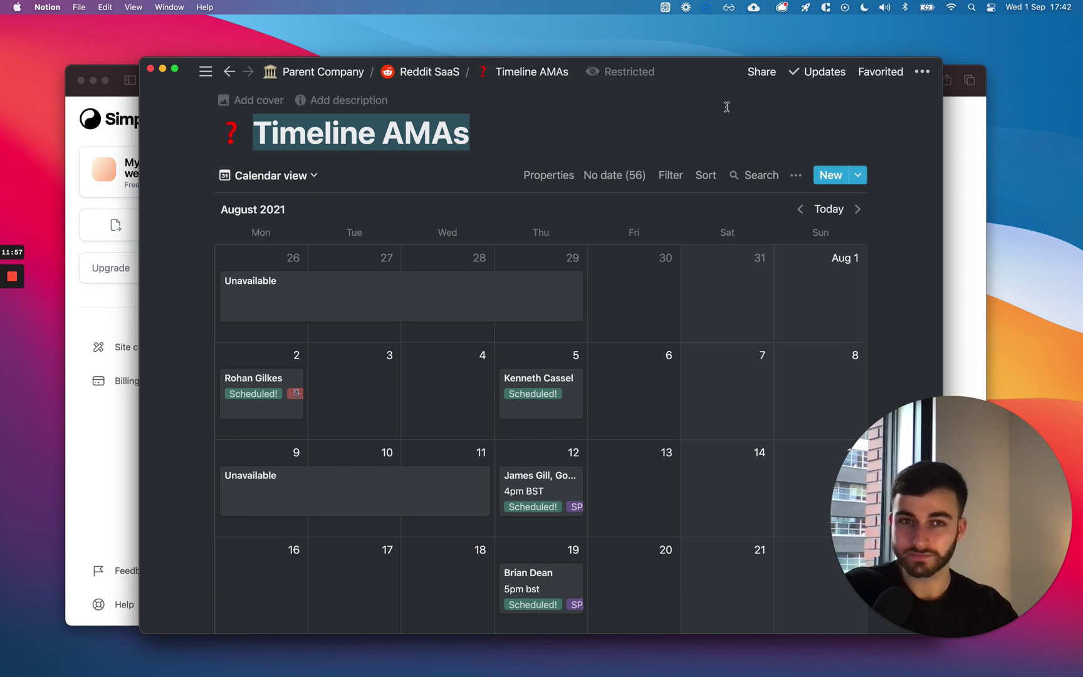
left_click(759, 72)
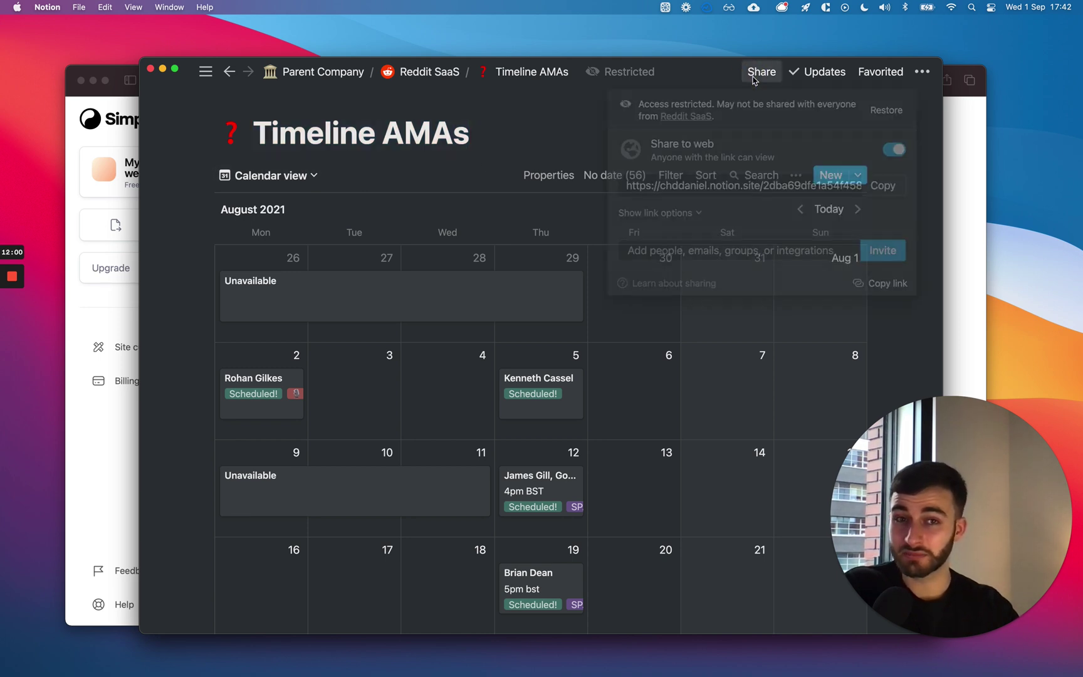
left_click(666, 213)
mouse_move(677, 286)
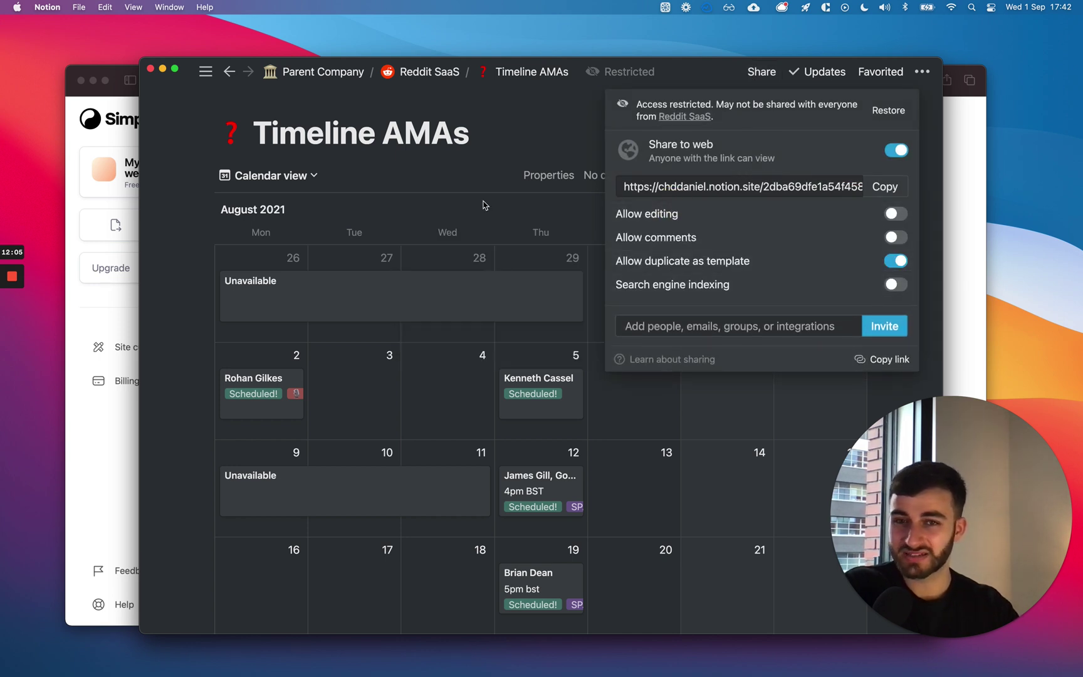
left_click(484, 201)
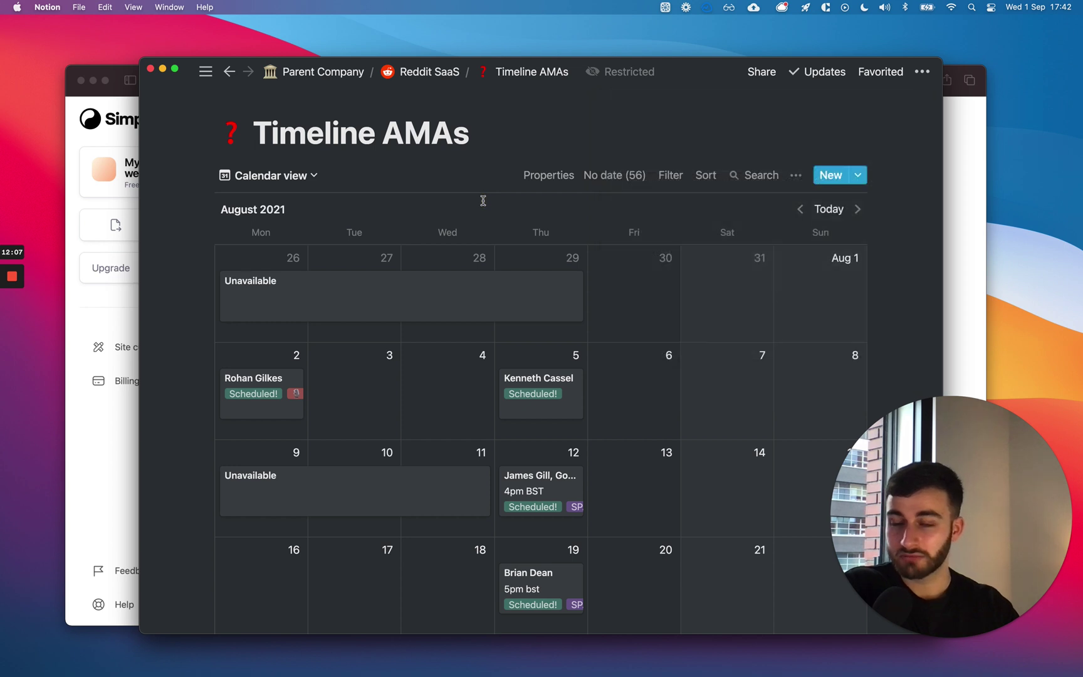
left_click(94, 475)
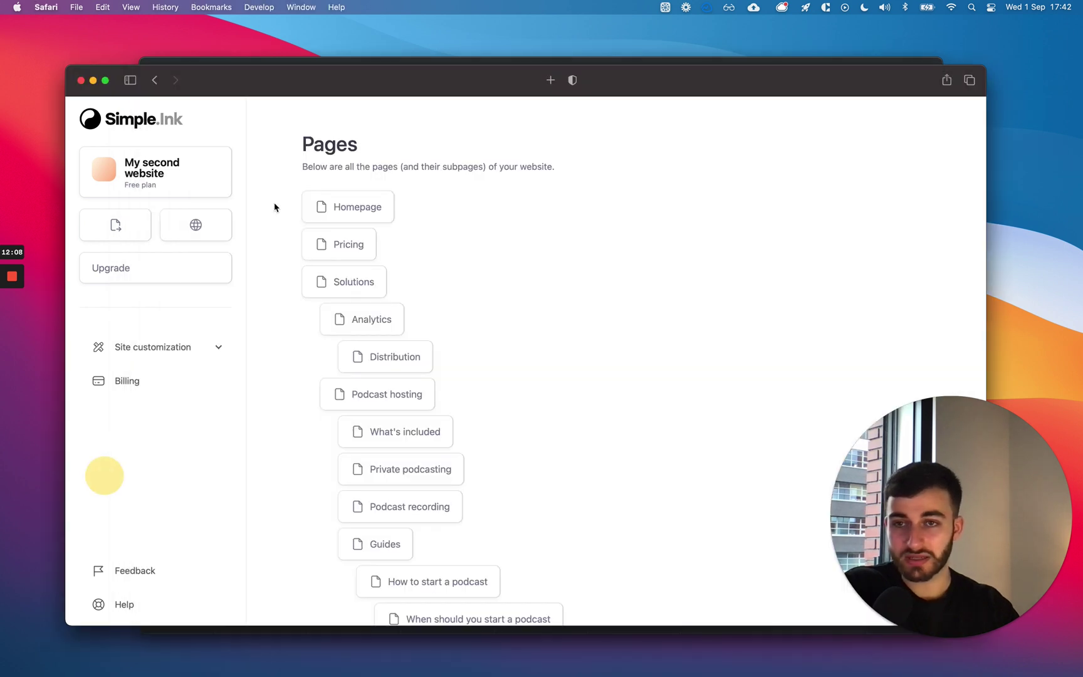
Switch from Notion to Safari and bring the Simple.ink landing page window forward.
left_click(412, 64)
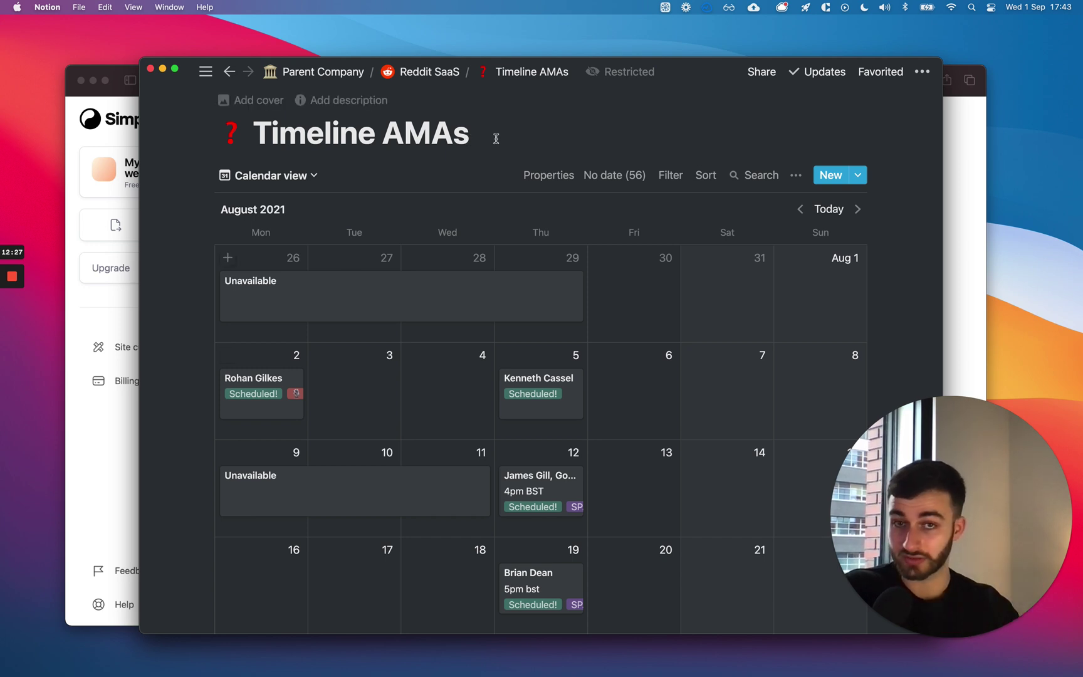
left_click(113, 457)
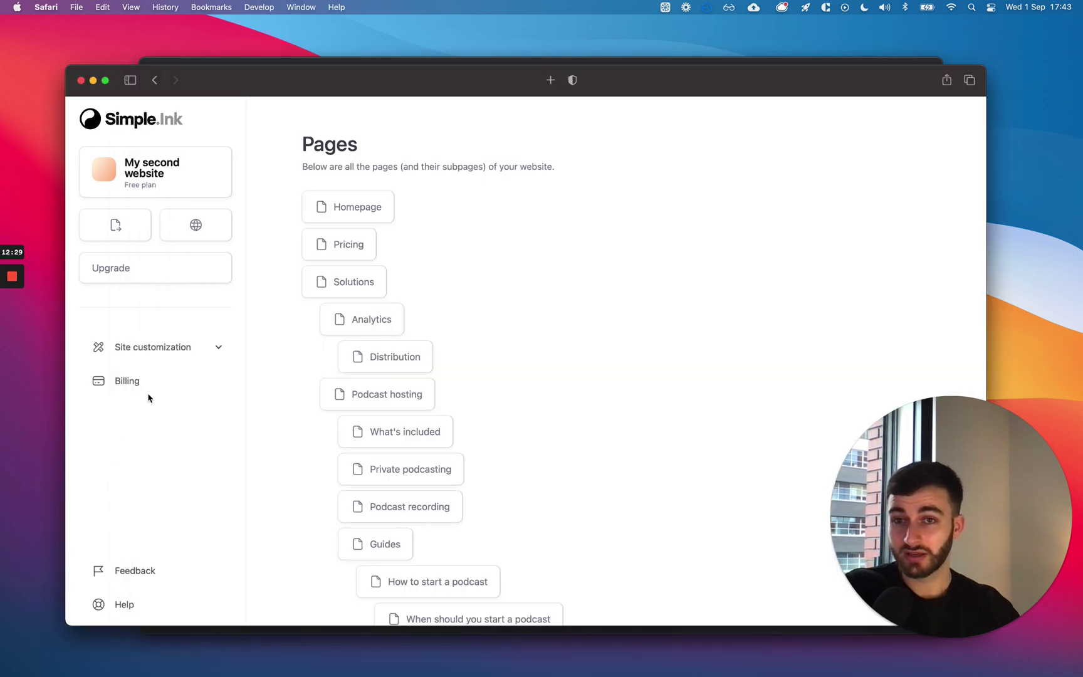
mouse_move(472, 60)
left_mouse_down()
mouse_move(459, 84)
mouse_move(402, 81)
left_mouse_up()
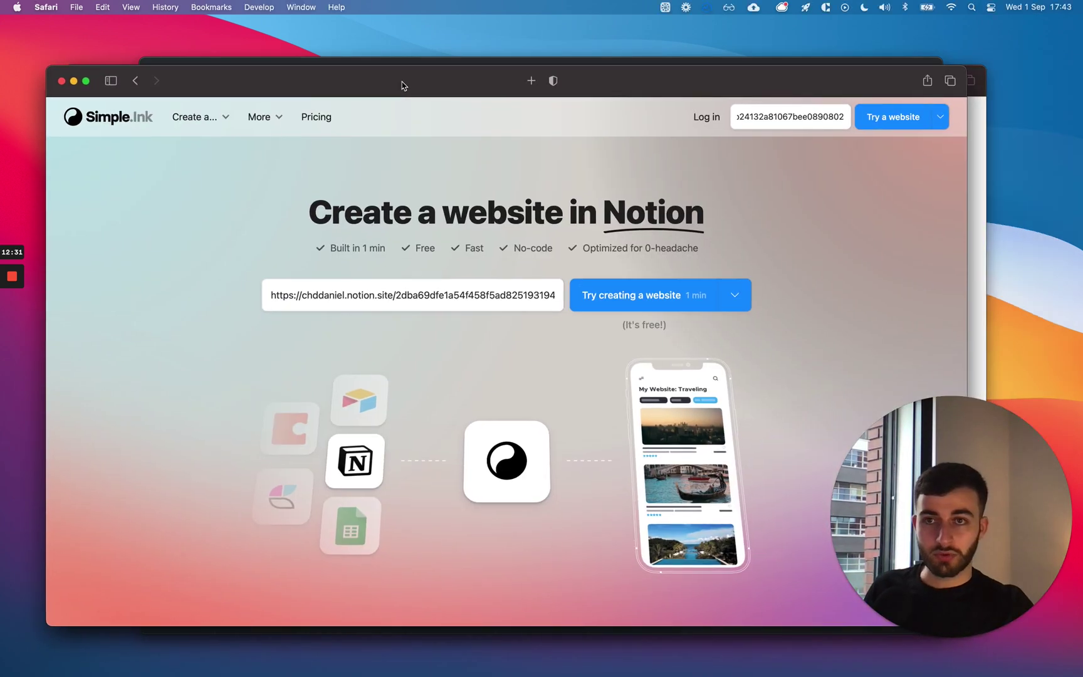
Enlarge the landing page window, empty its website link field, and switch back to Notion.
double_click(843, 67)
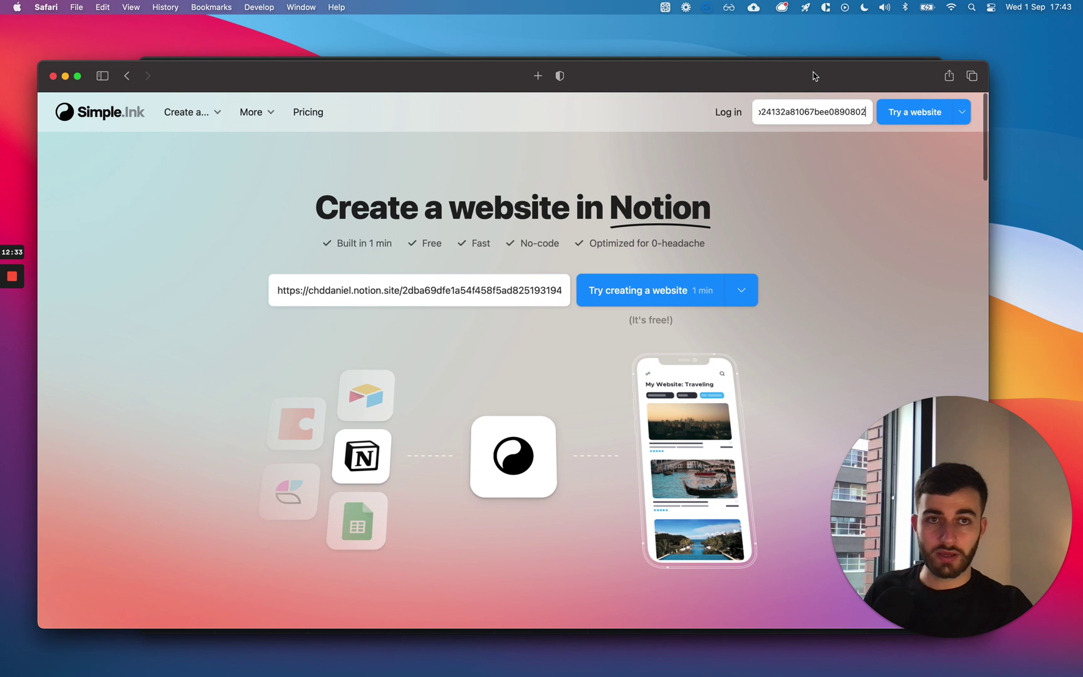
left_click_drag(843, 66, 830, 65)
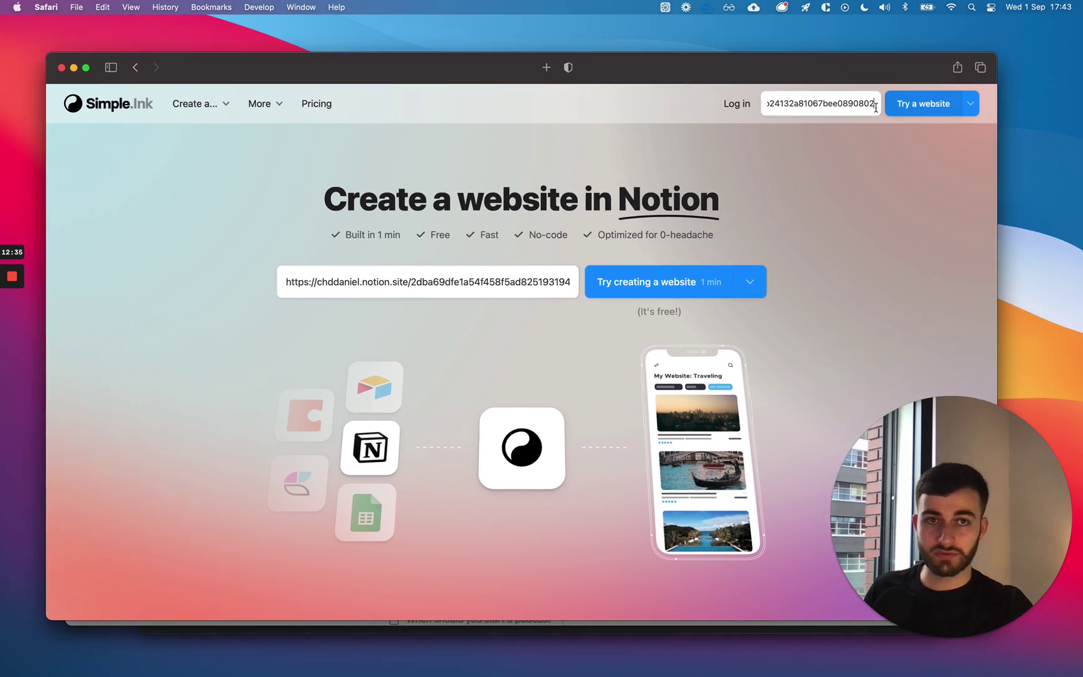
triple_click(459, 279)
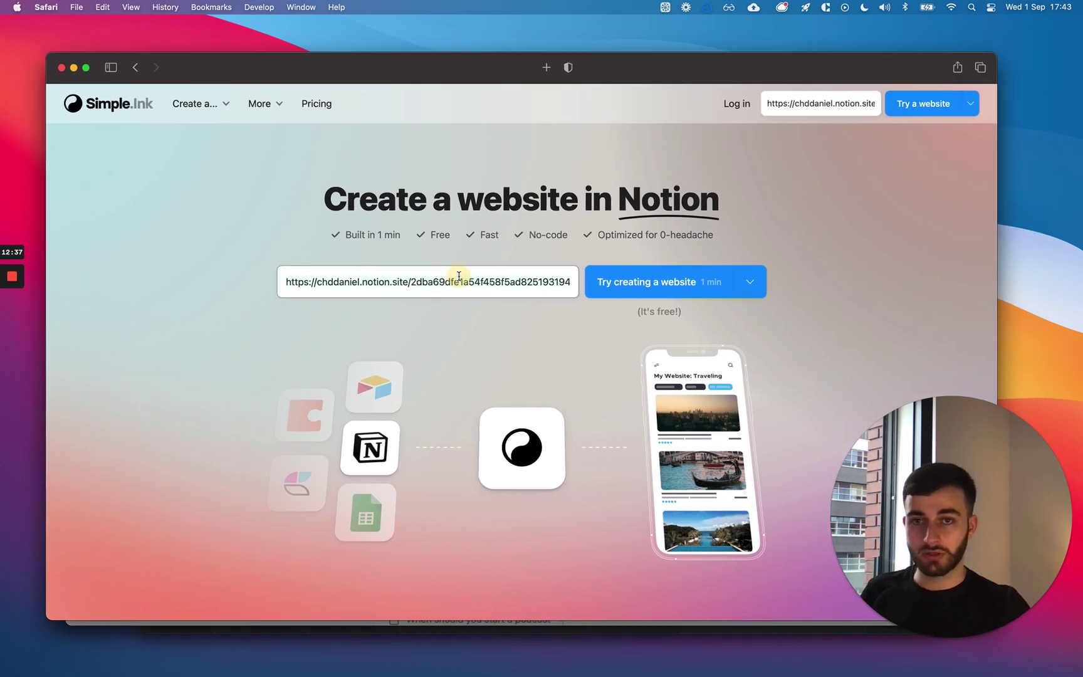
key("super+z")
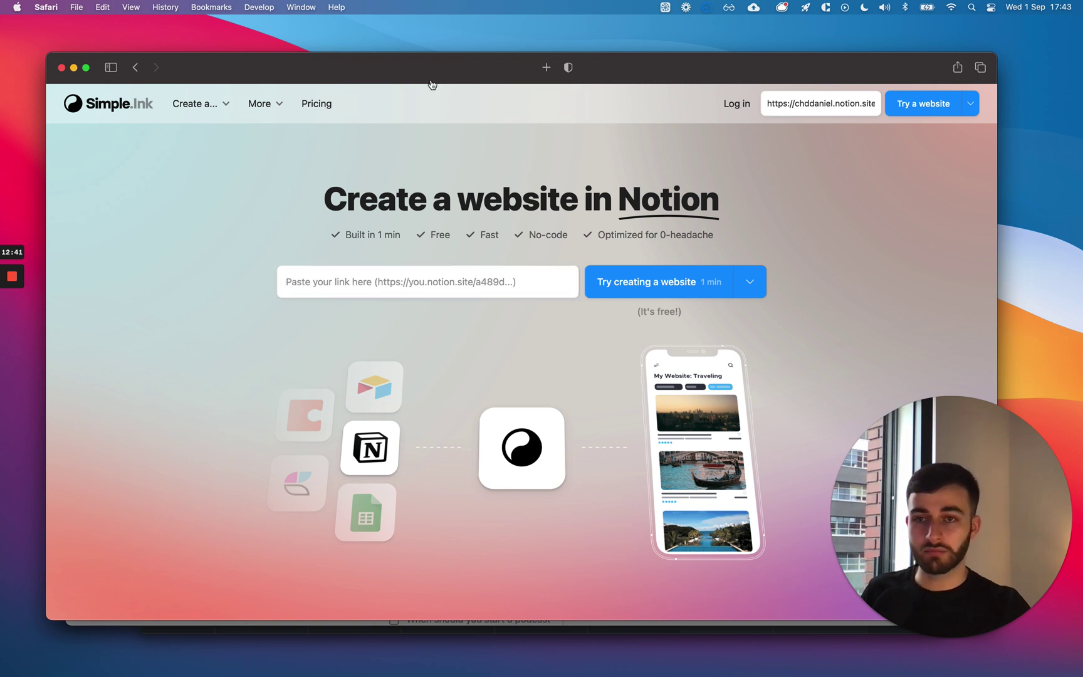
key("super+Tab")
Toggle Timeline AMAs' Share to web off and on, copy its public link, and return to Simple.ink.
left_click(762, 72)
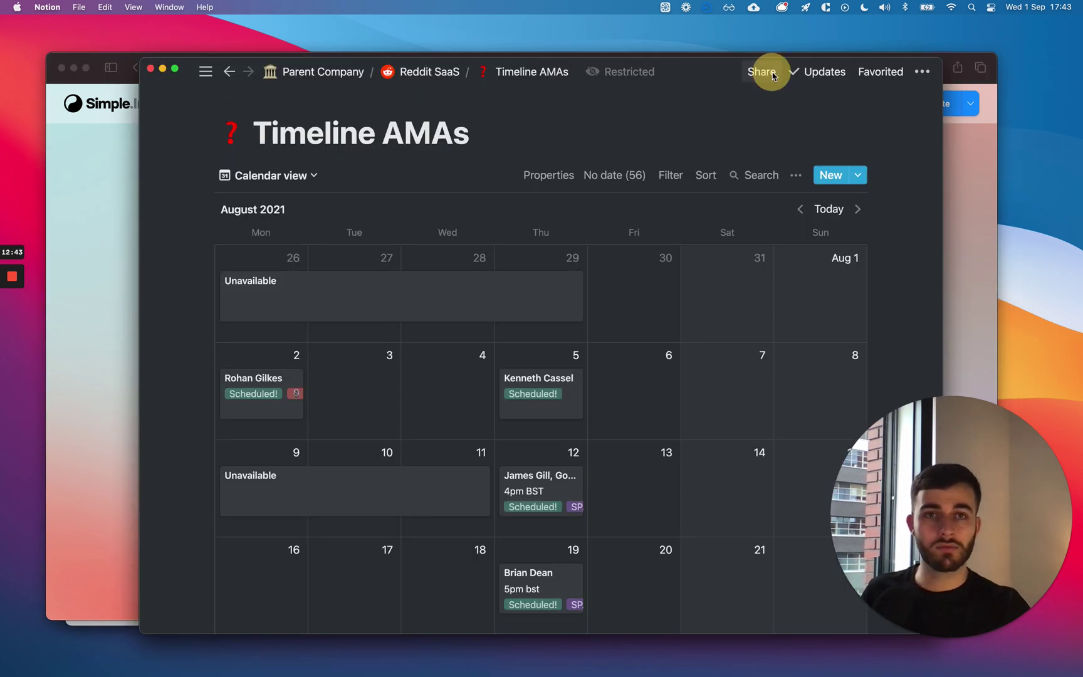
left_click(896, 150)
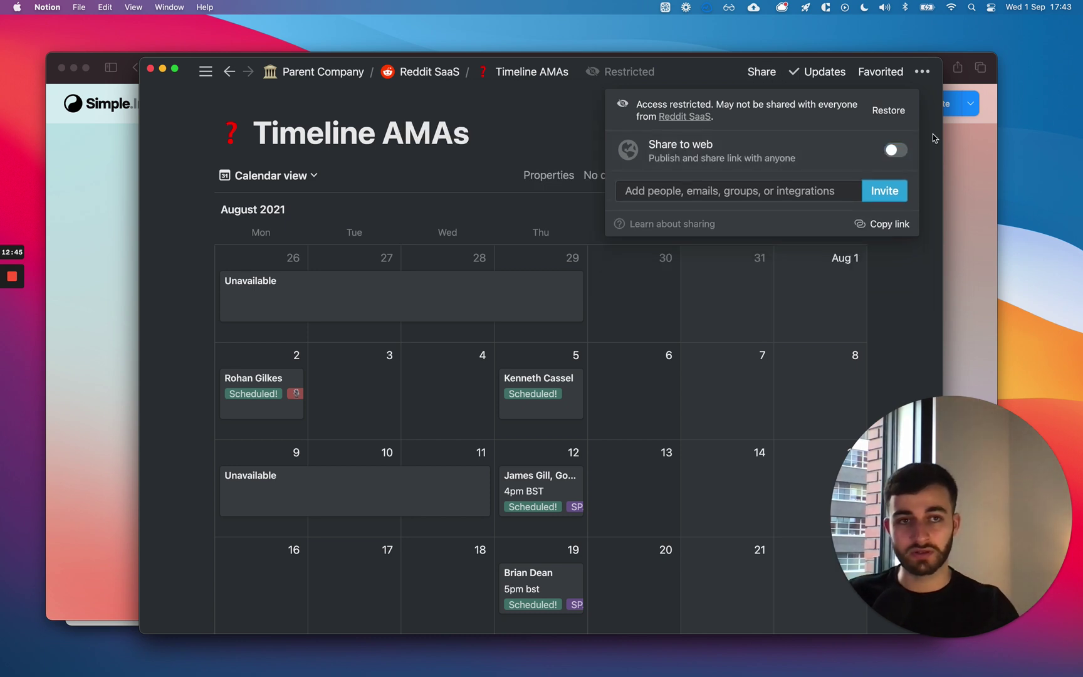
left_click(777, 76)
left_click(892, 150)
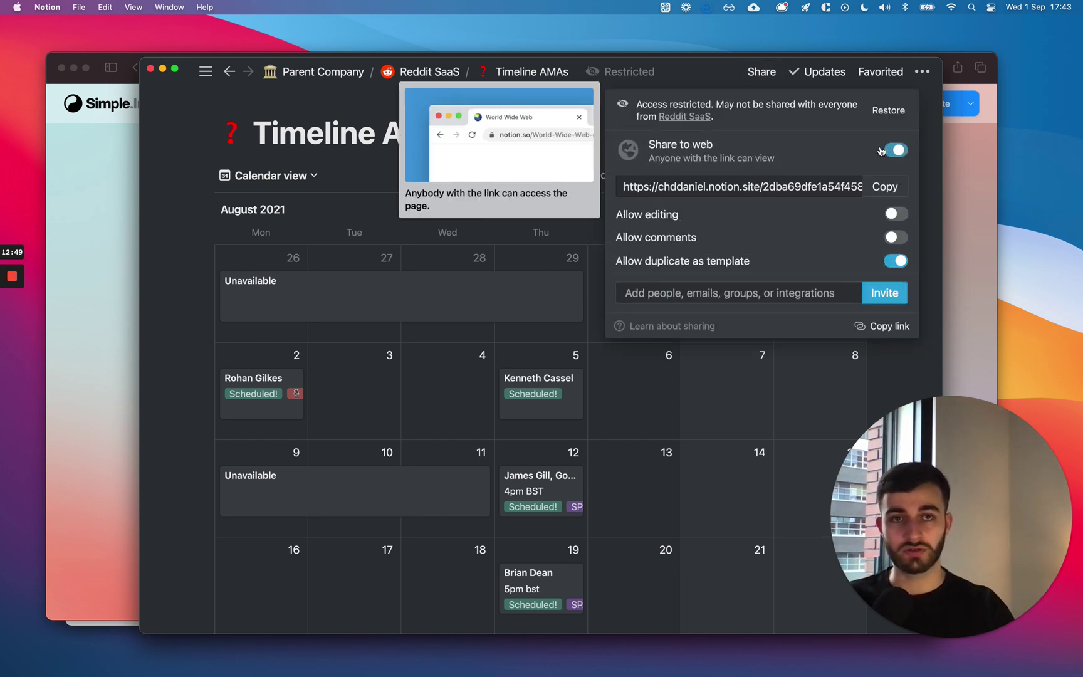
left_click(880, 186)
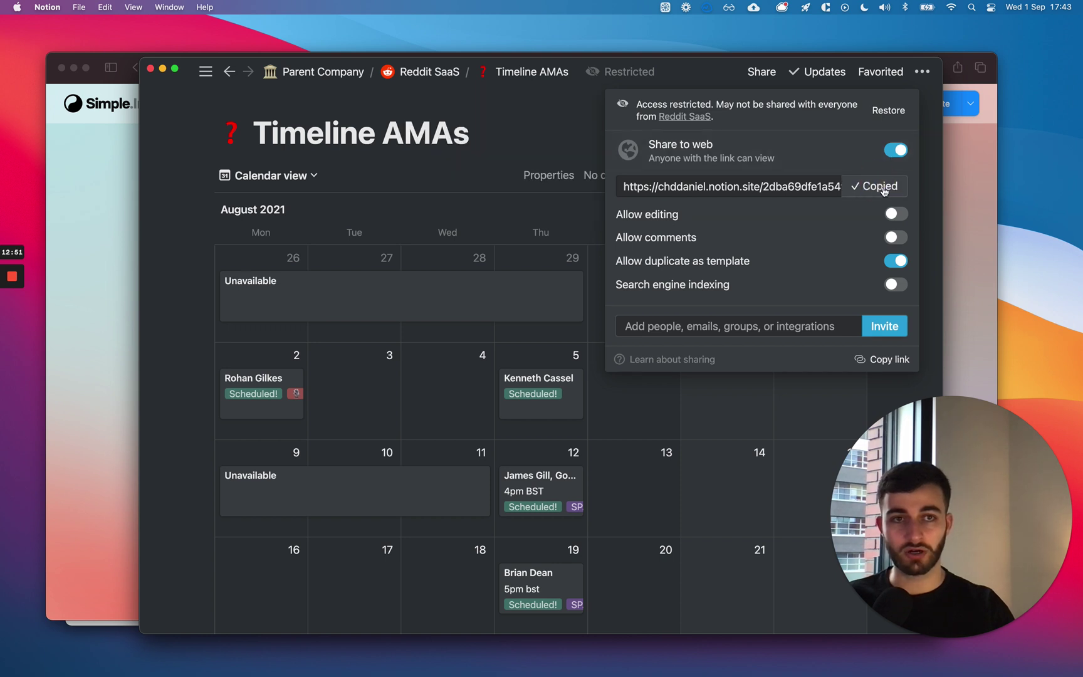
left_click(950, 176)
Paste the Notion public link into the website field, try creating a website, then view all windows.
left_click(485, 276)
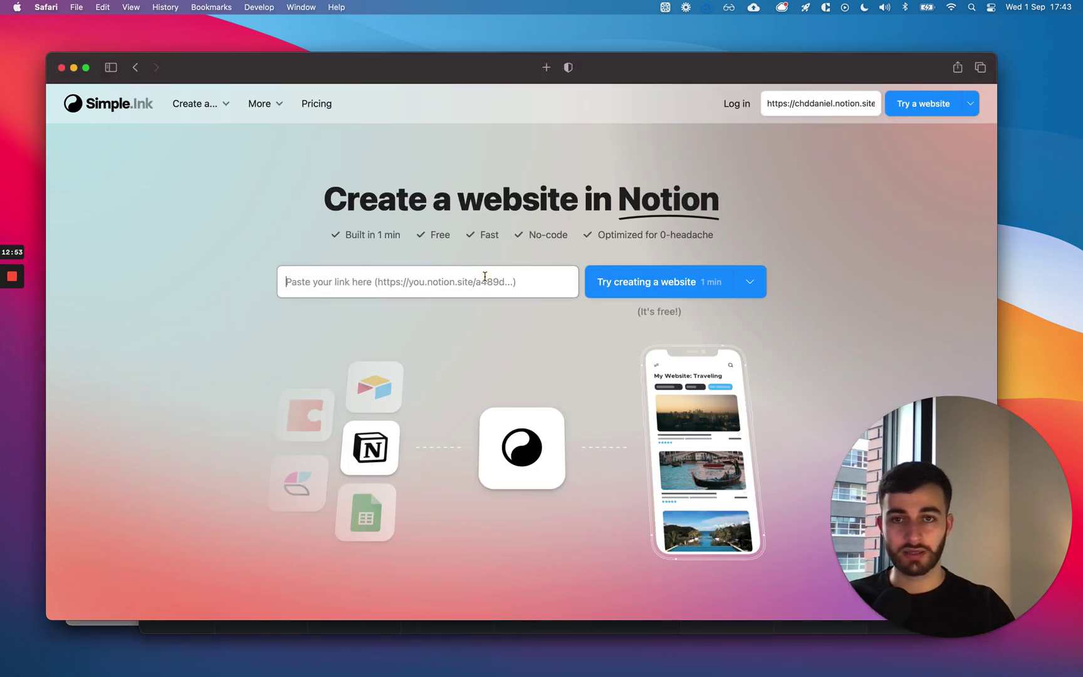
key("super+v")
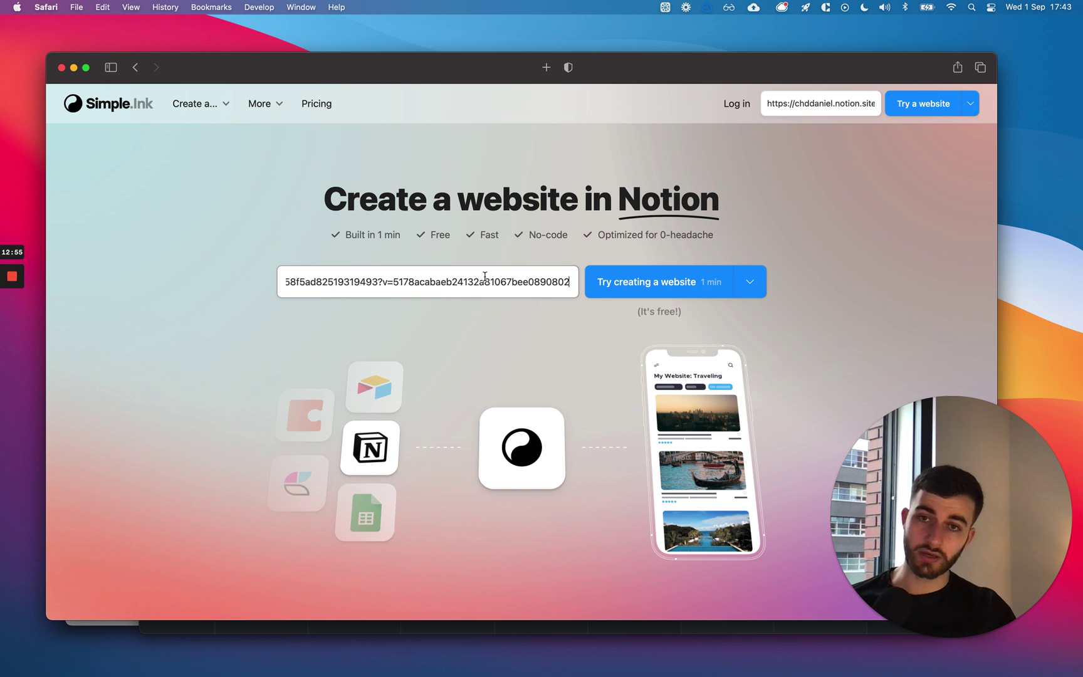
left_click(635, 283)
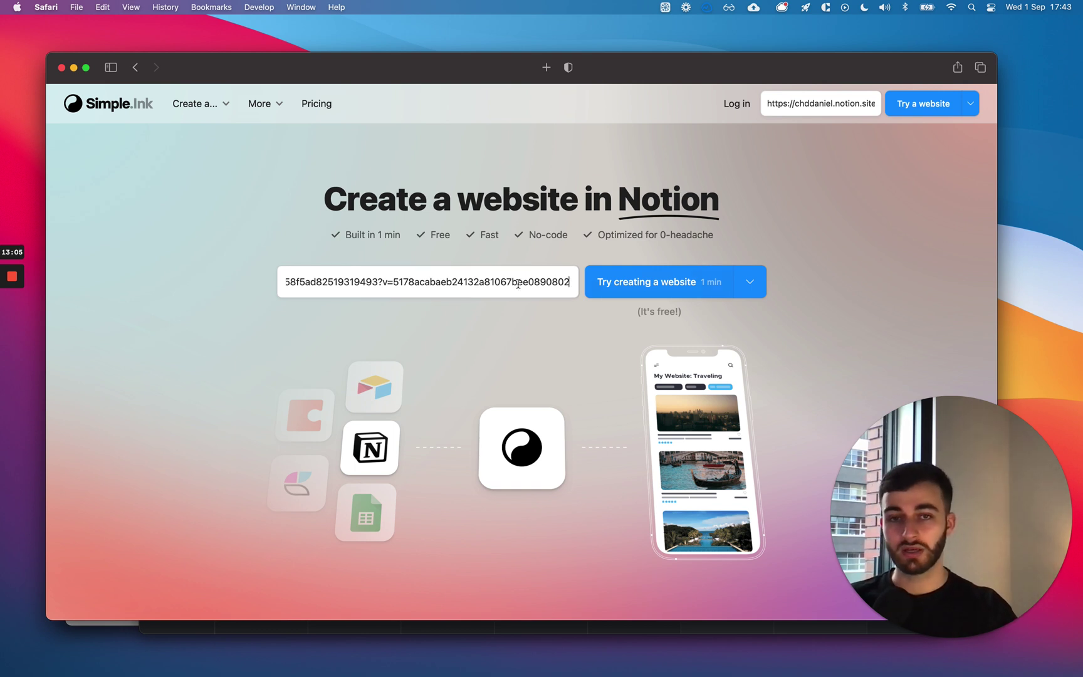
left_click(435, 281)
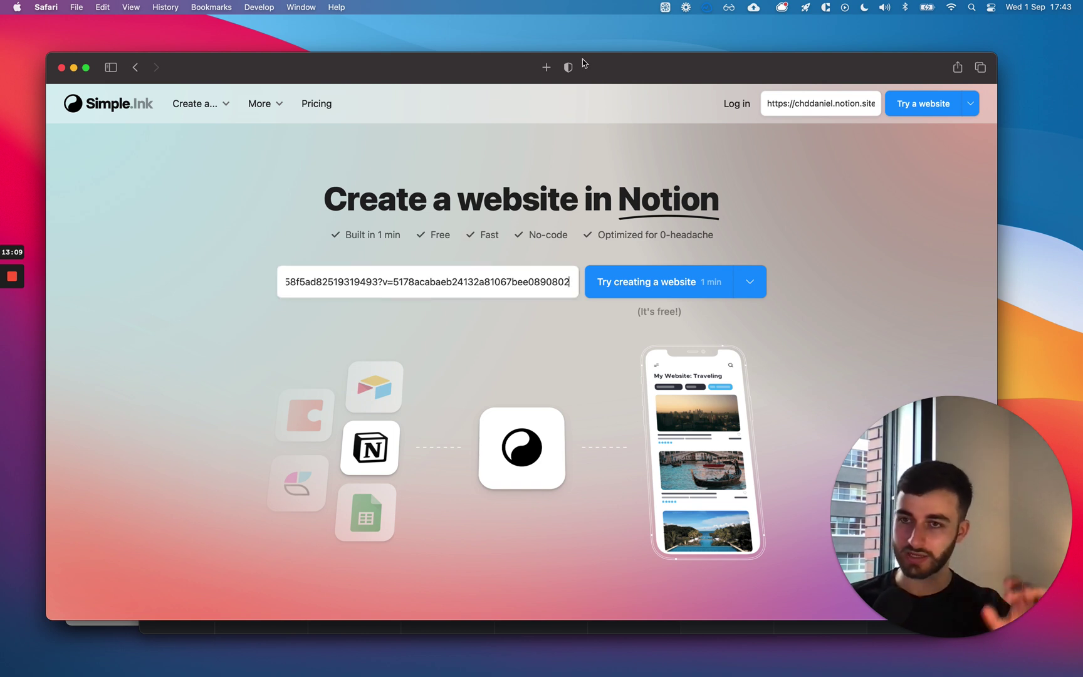
key("ctrl+Up")
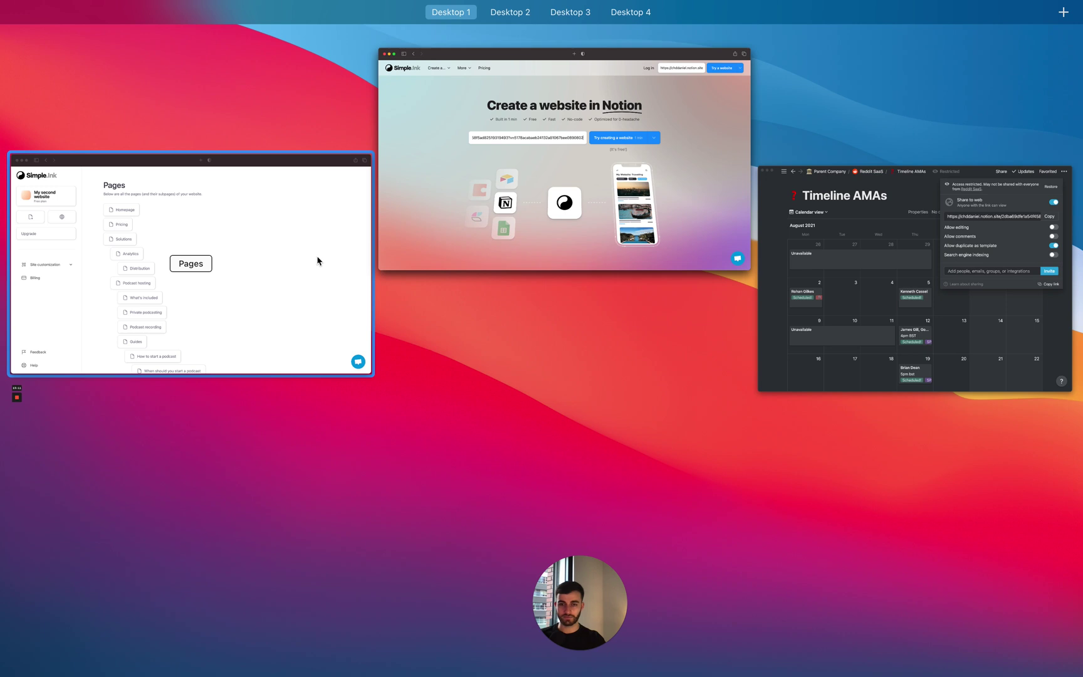
left_click(316, 259)
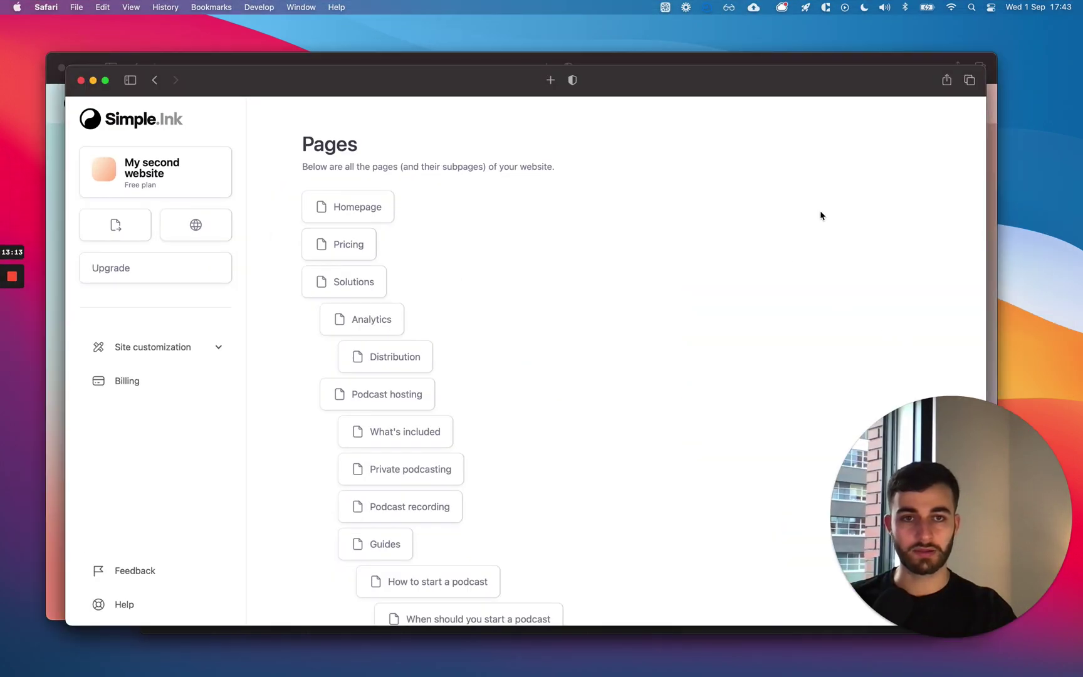
Pick the Notion Timeline AMAs window from Mission Control and close its Share popup.
key("ctrl+Up")
left_click(788, 234)
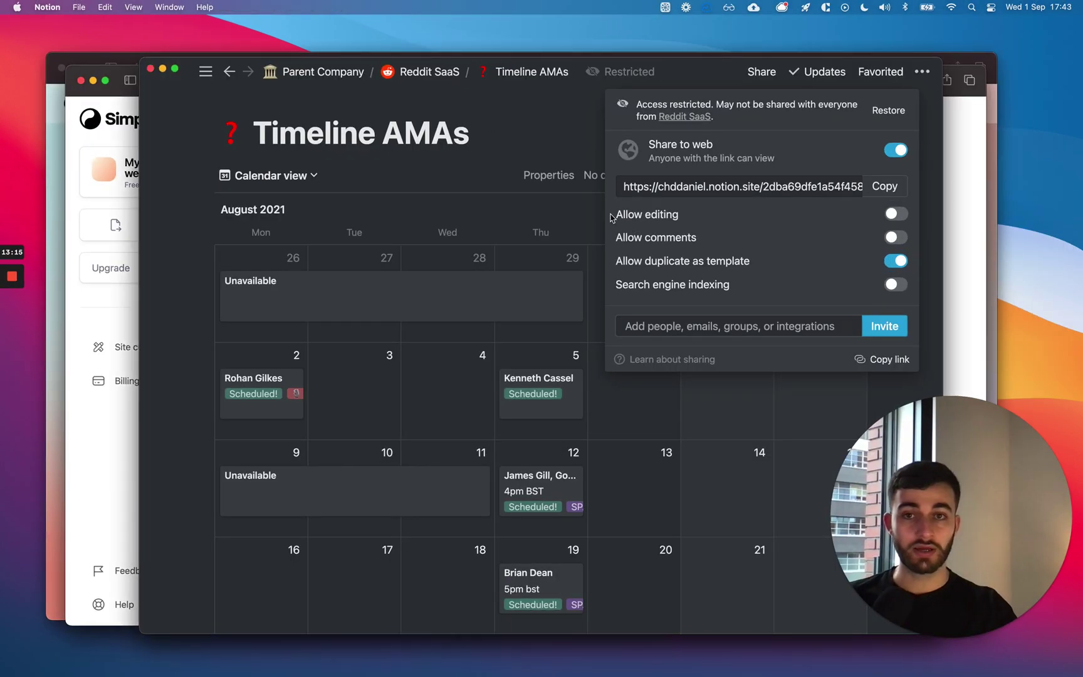
left_click(555, 195)
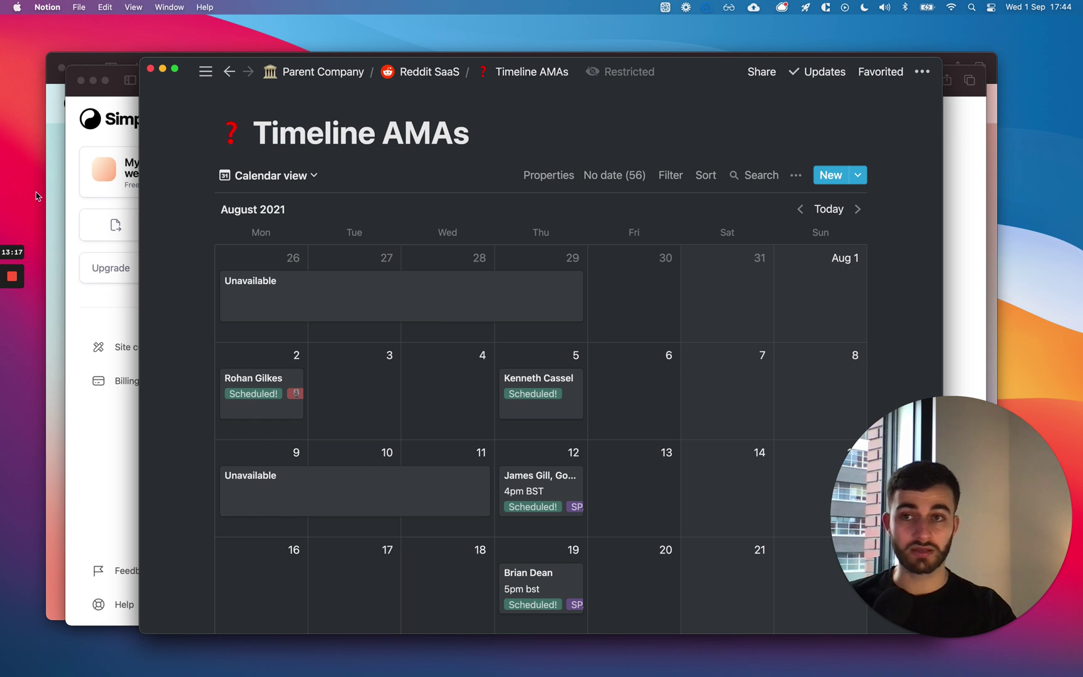